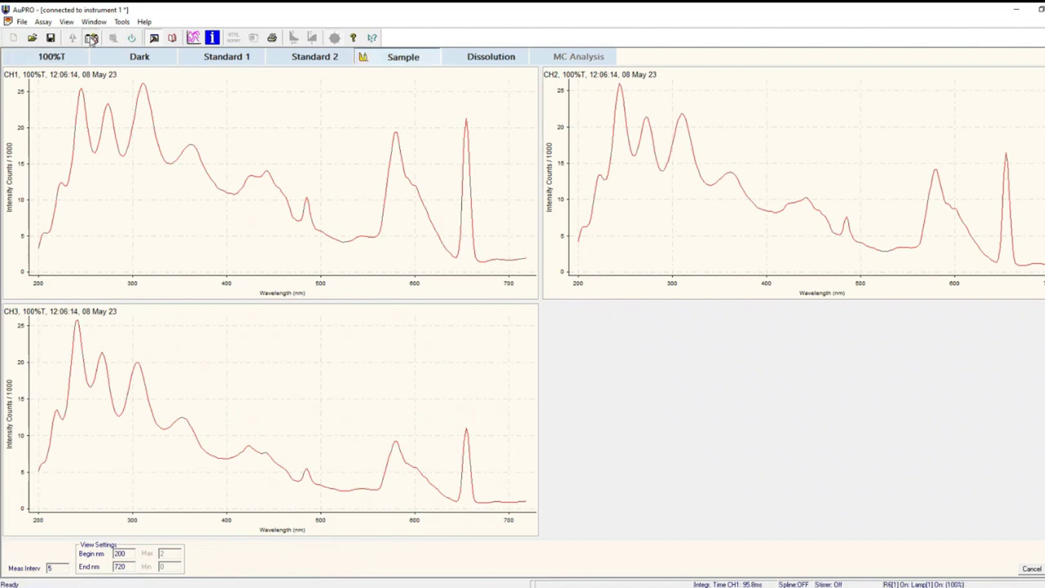
Acquire a sample absorbance spectrum on all three channels.
left_click(90, 38)
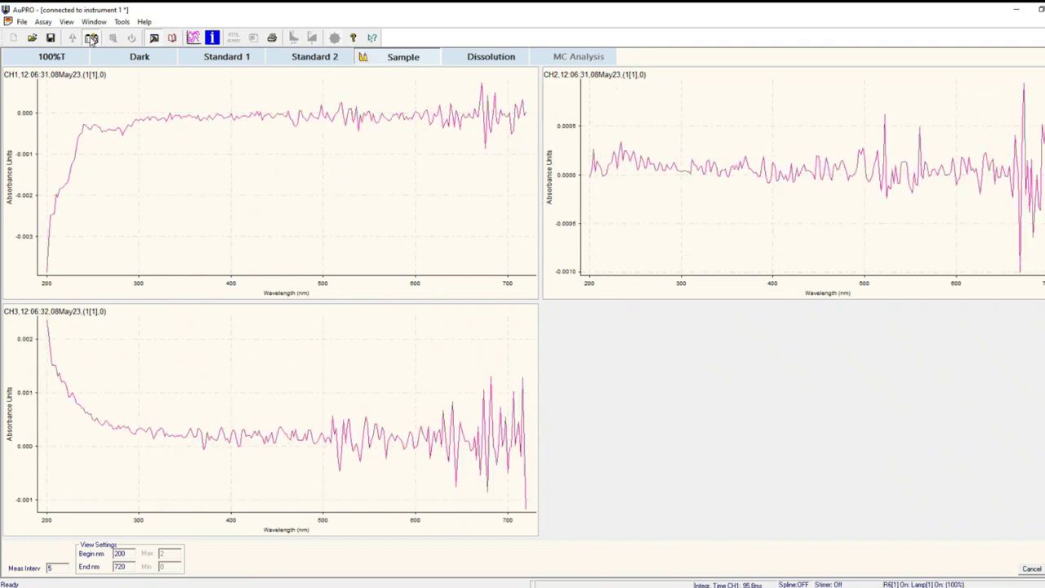
left_click(91, 38)
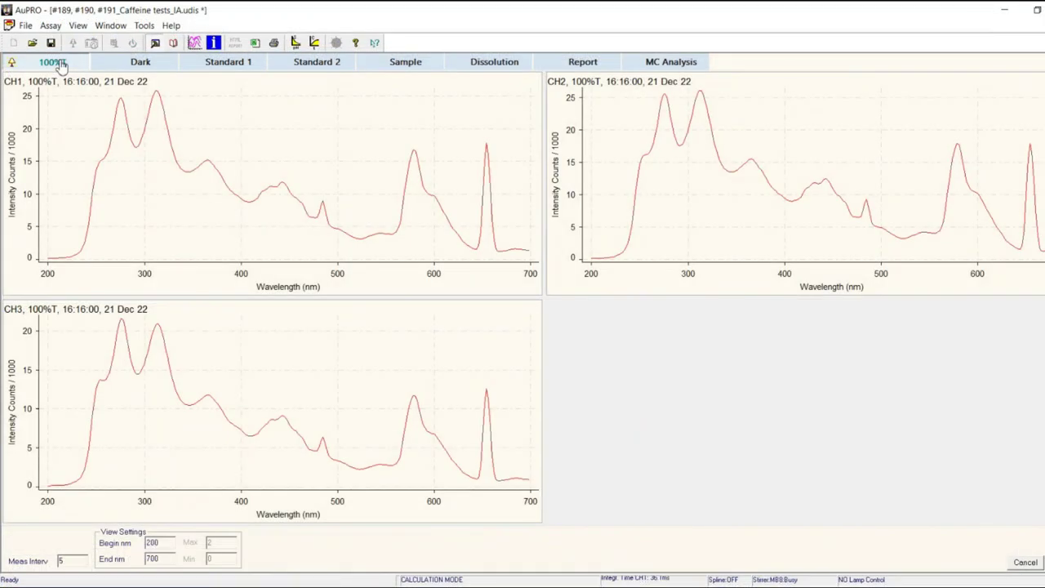
Review the dark spectra of the caffeine test file and overlay all Standard 1 spectra.
left_click(117, 69)
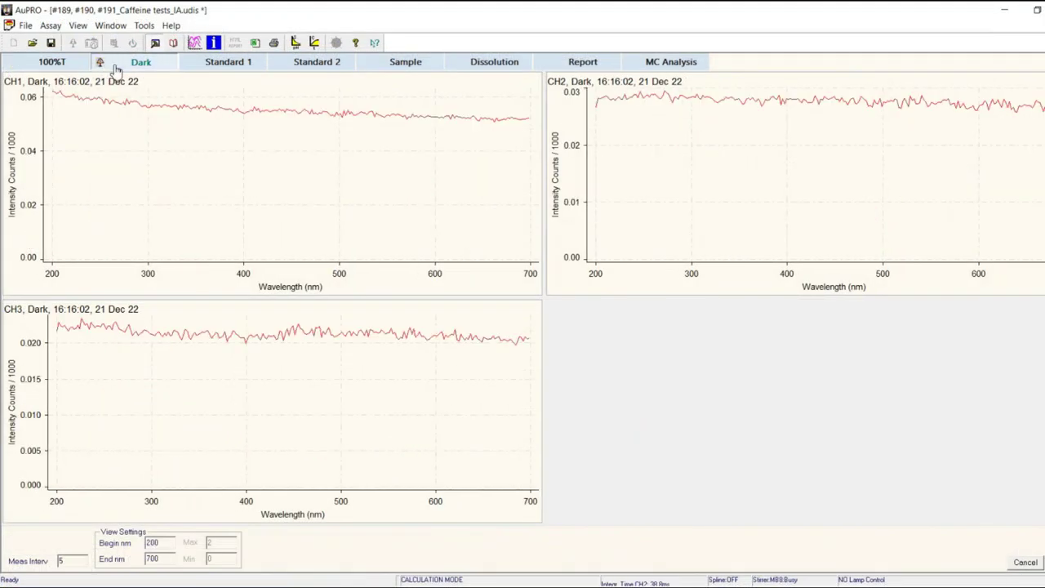
left_click(207, 72)
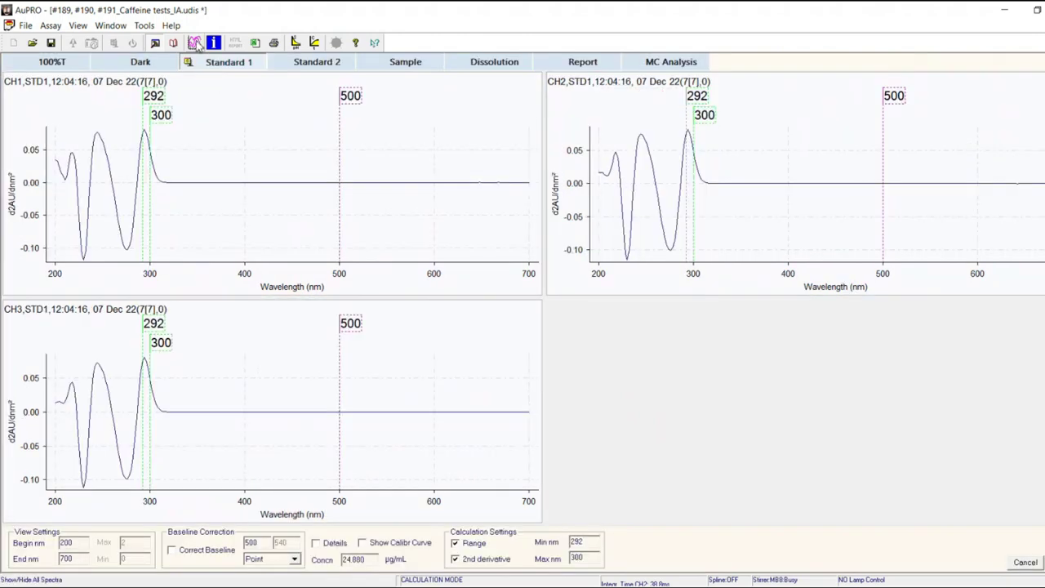
left_click(195, 43)
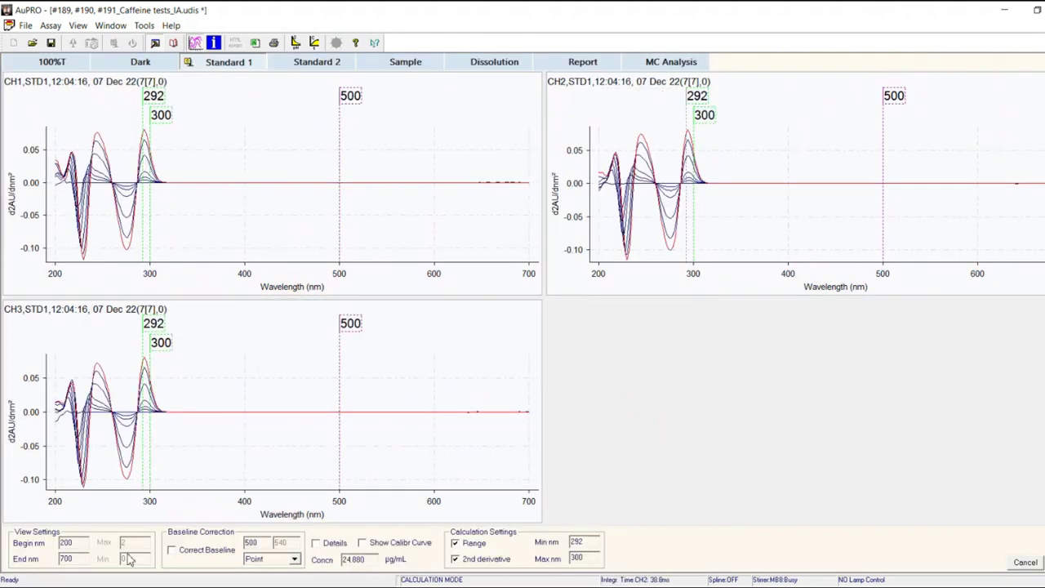
Set the end wavelength of the Standard 1 view to 500 nm.
double_click(82, 557)
type("500")
key("Return")
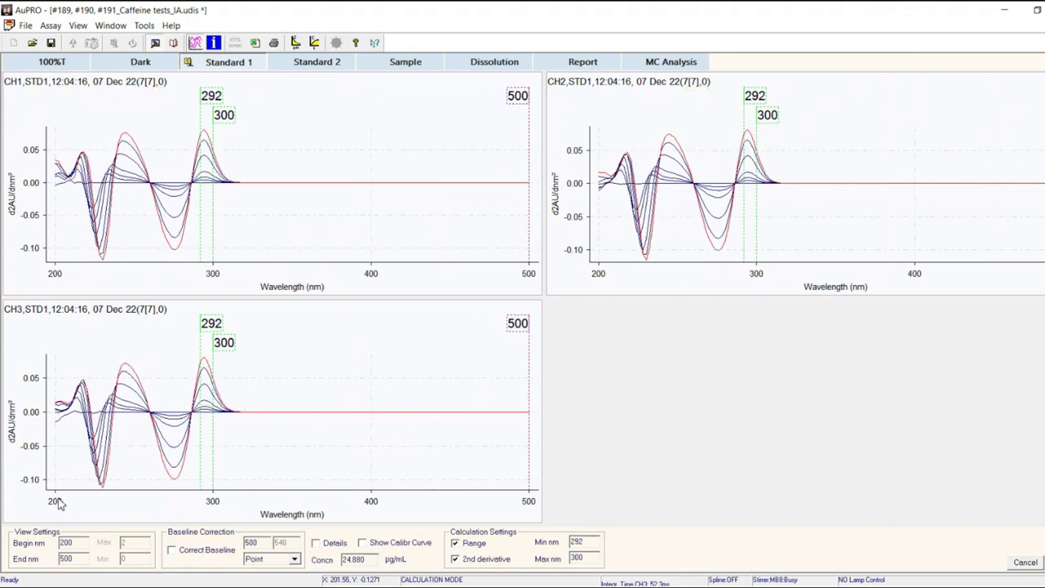
Compare the Standard 1 spectra without and with the second derivative, and display their calibration curves with details.
left_click(503, 561)
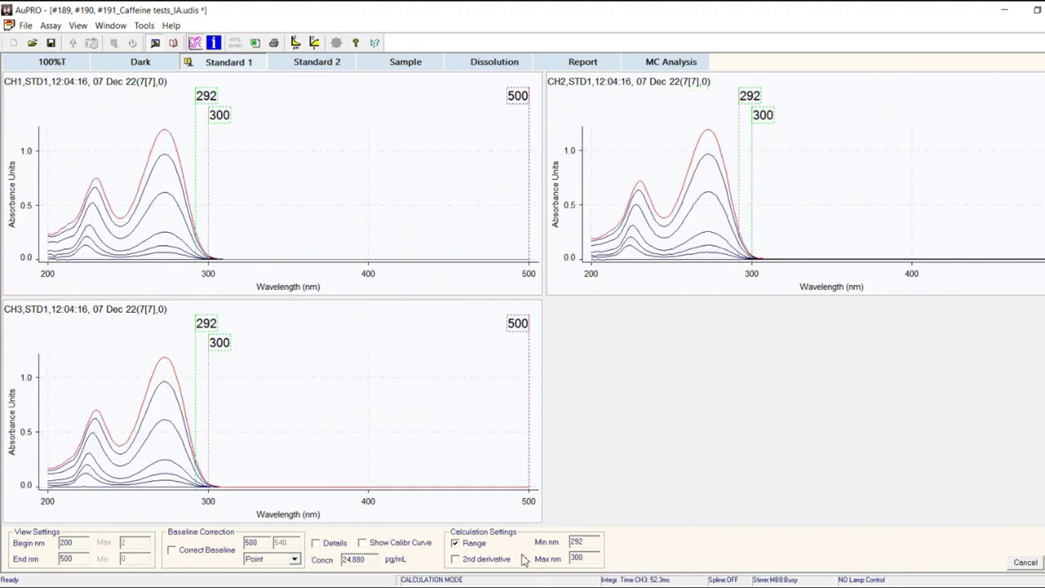
left_click(500, 561)
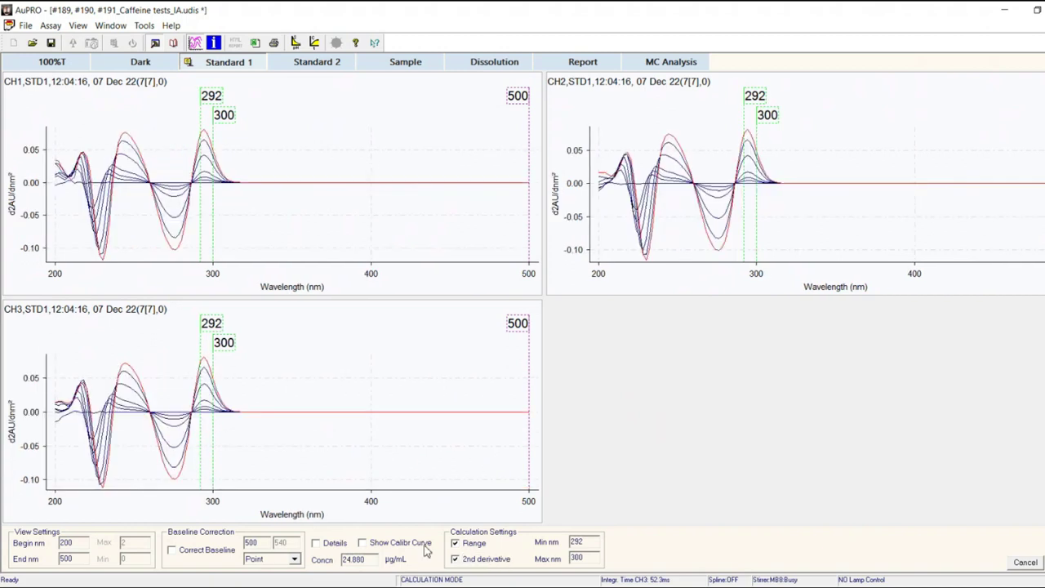
left_click(367, 545)
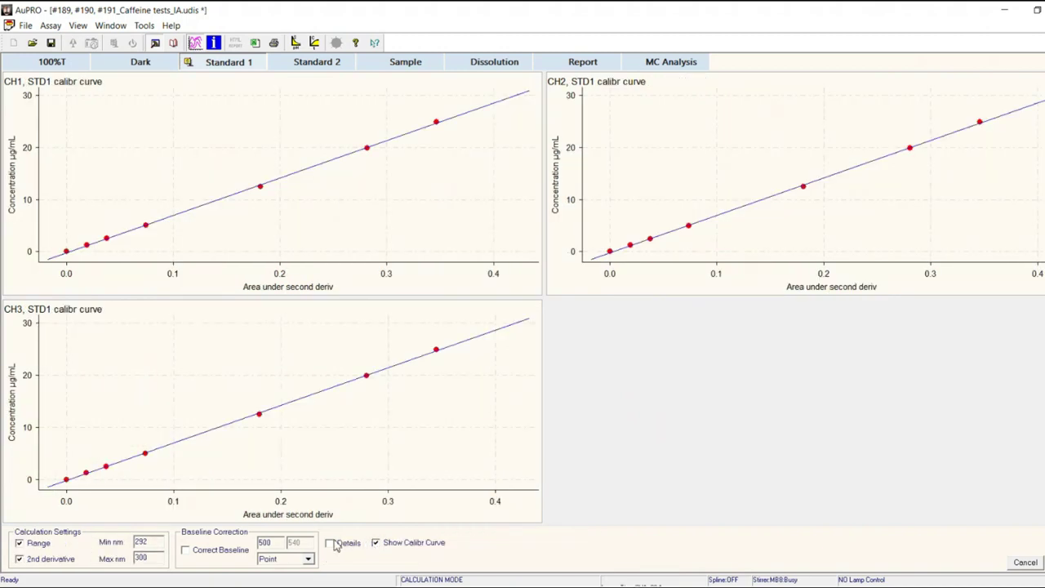
left_click(336, 547)
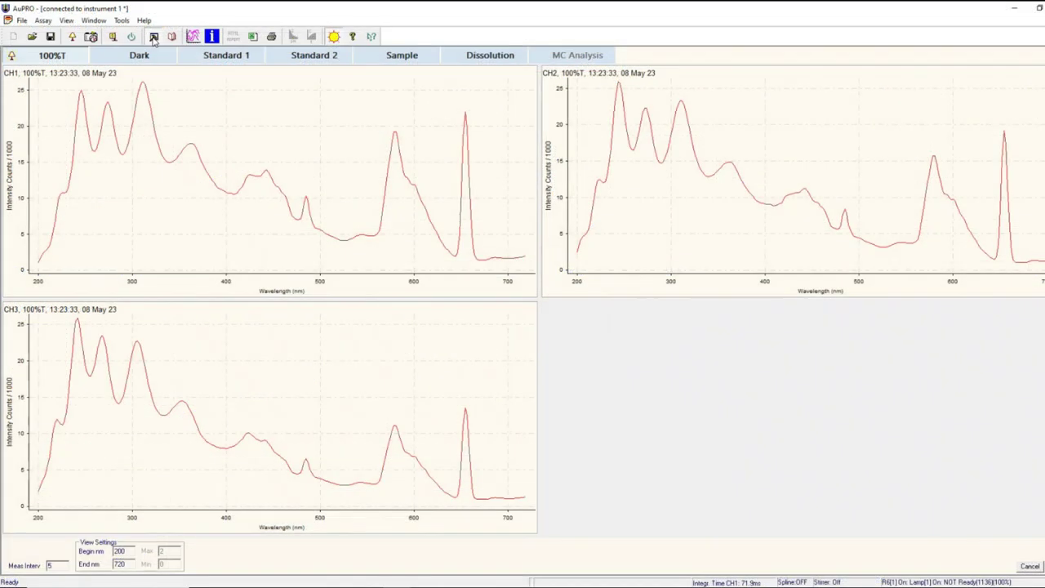
Start a new dissolution assay task titled Demo on the connected instrument and enter the analyst's initials.
left_click(132, 36)
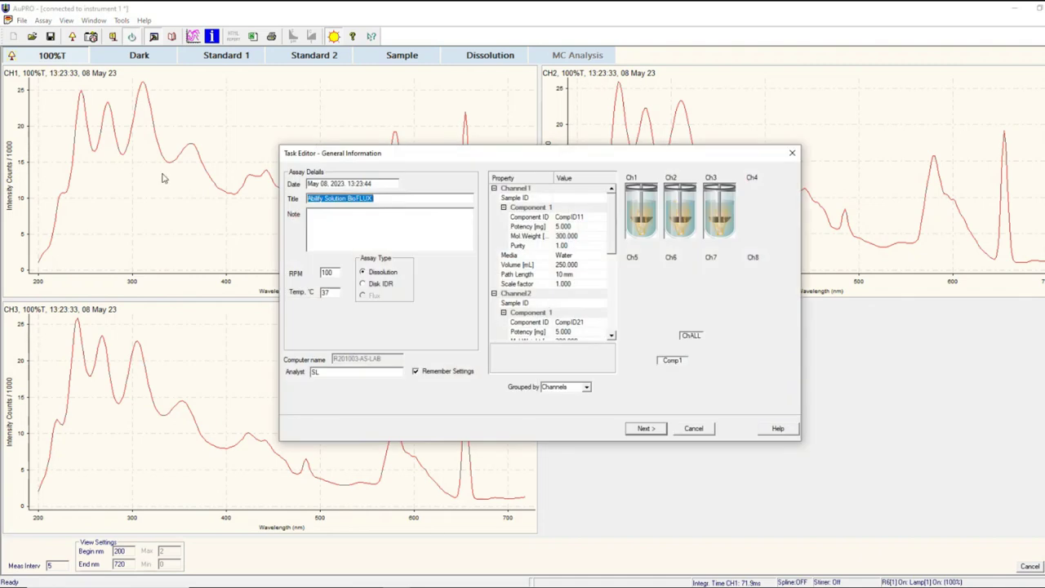
key("Delete")
type("Demo")
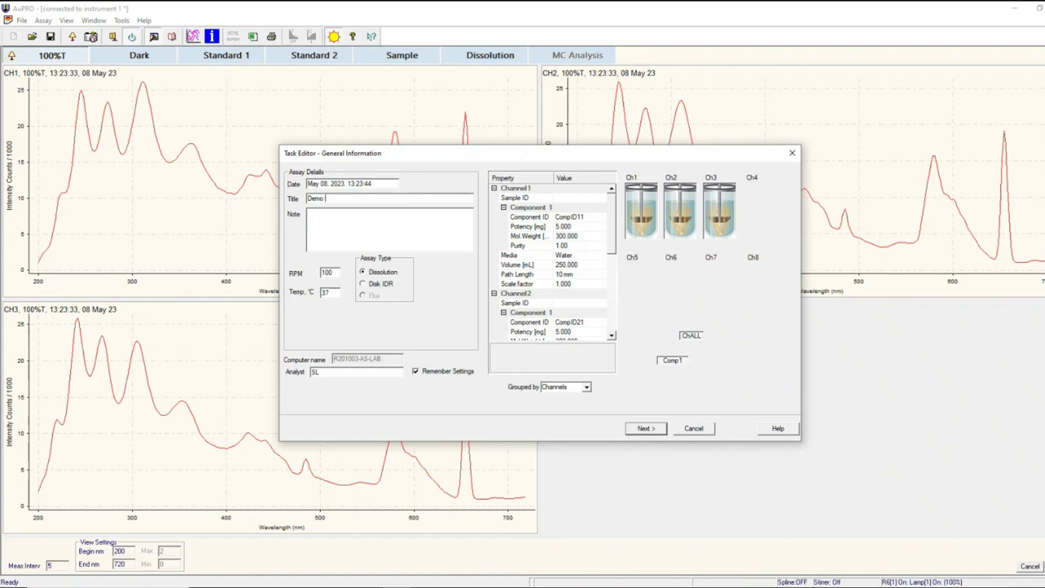
key("Tab")
left_click_drag(375, 372, 314, 372)
key("BackSpace")
type("IA")
Set the component potency to 10 mg and apply it to all channels.
left_click(602, 226)
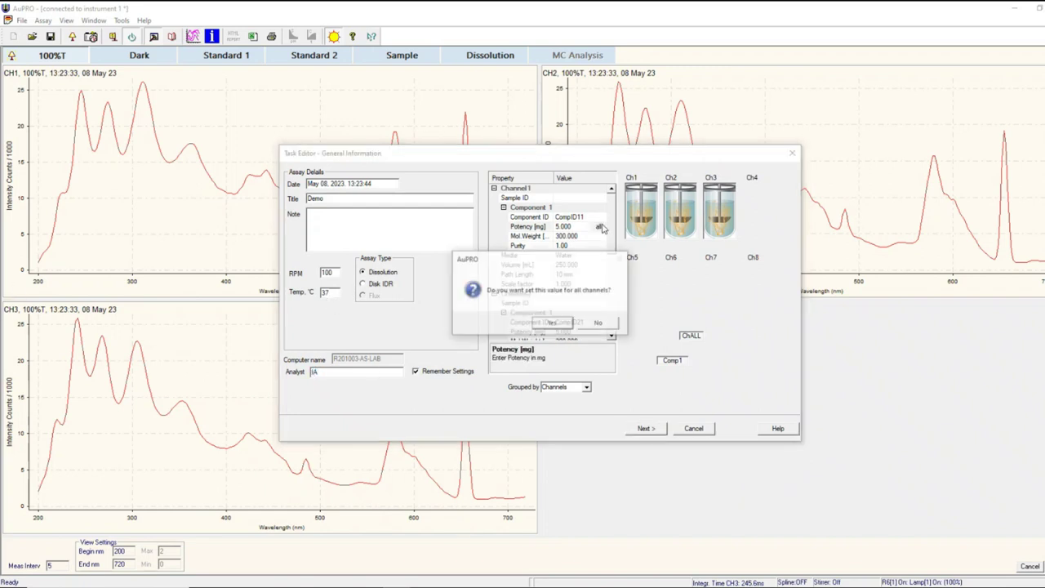
left_click(611, 323)
left_click_drag(578, 226, 557, 225)
type("10")
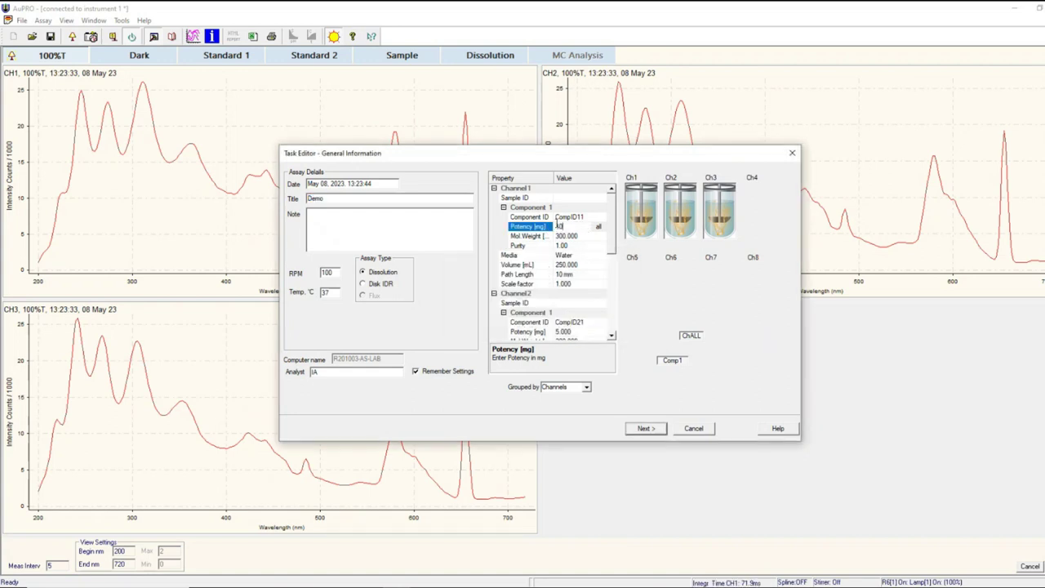
left_click(601, 226)
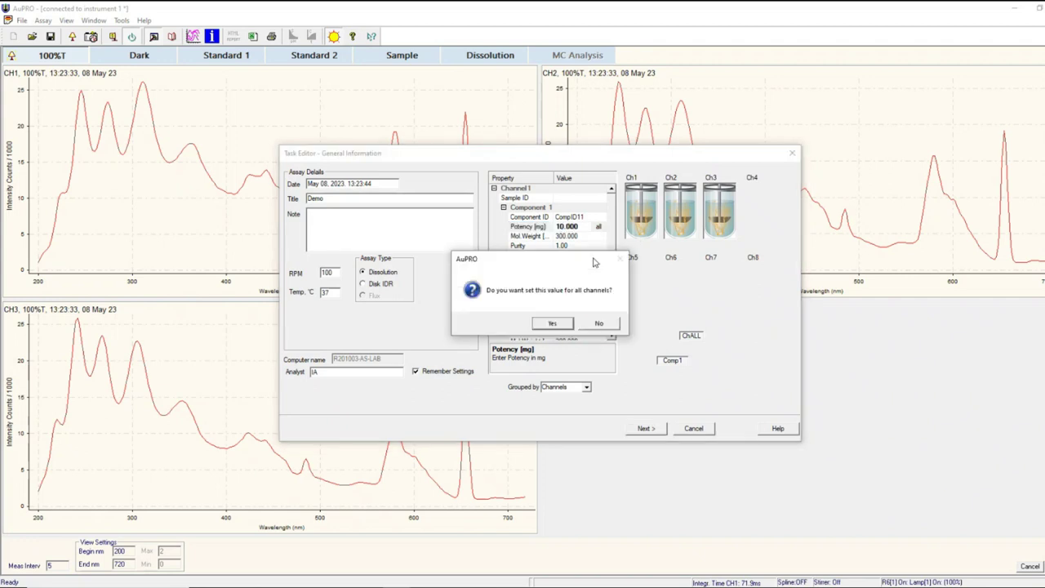
left_click(552, 323)
Set the volume to 60 mL and apply it, along with the 10 mm path length, to all channels.
left_click(545, 266)
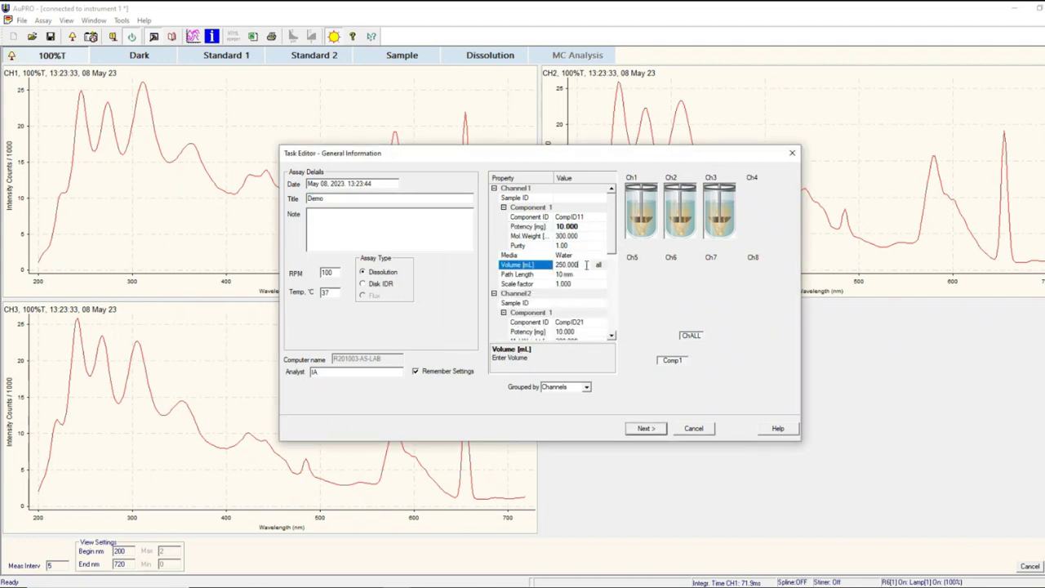
type("60")
left_click(598, 264)
left_click(551, 322)
left_click(571, 276)
left_click(598, 275)
left_click(558, 325)
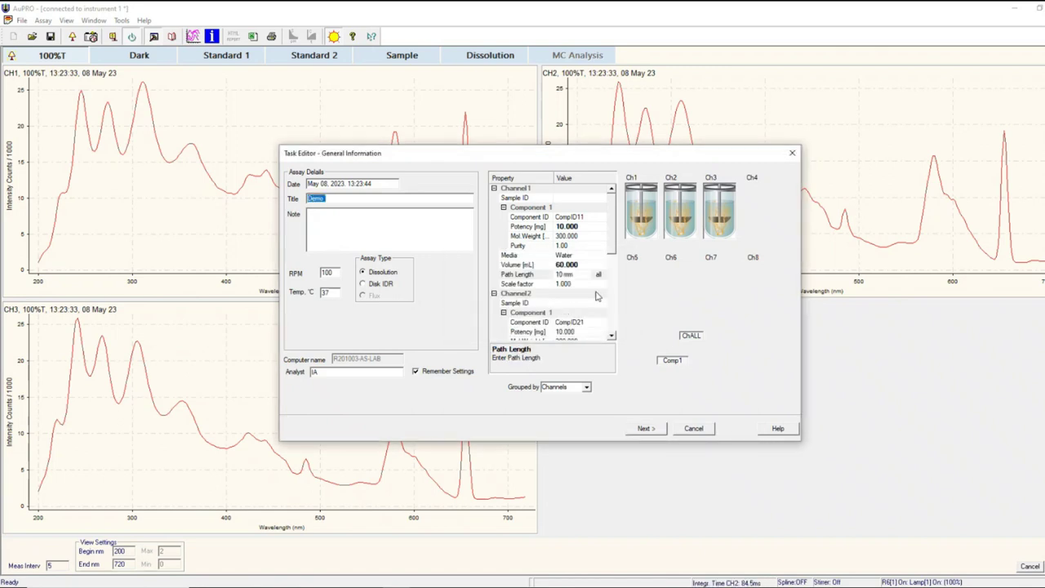
Schedule collection of 120 spectra at 5-second intervals, followed by 55 spectra at 2-minute intervals.
left_click(645, 428)
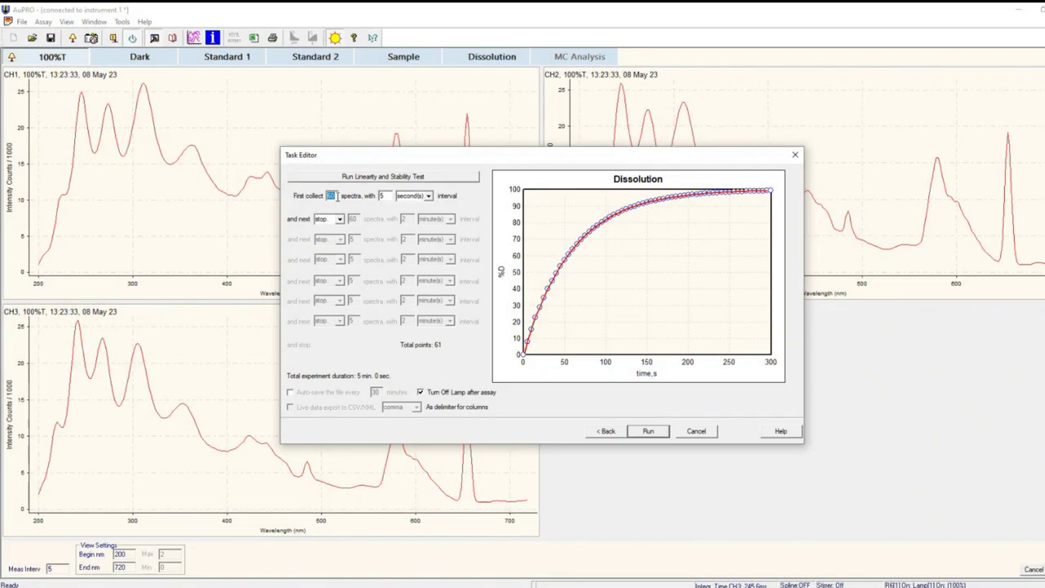
type("120")
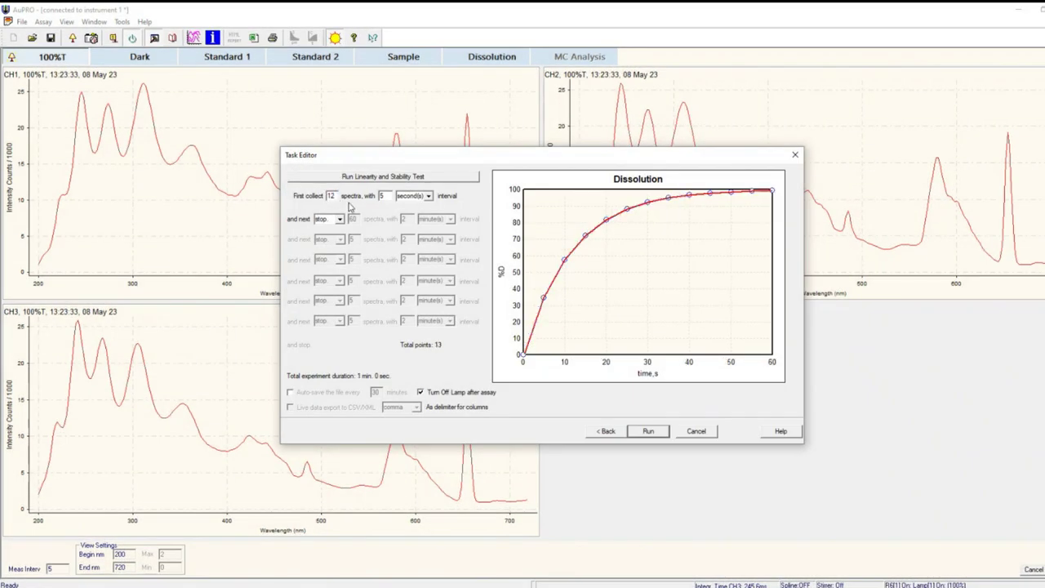
left_click(339, 219)
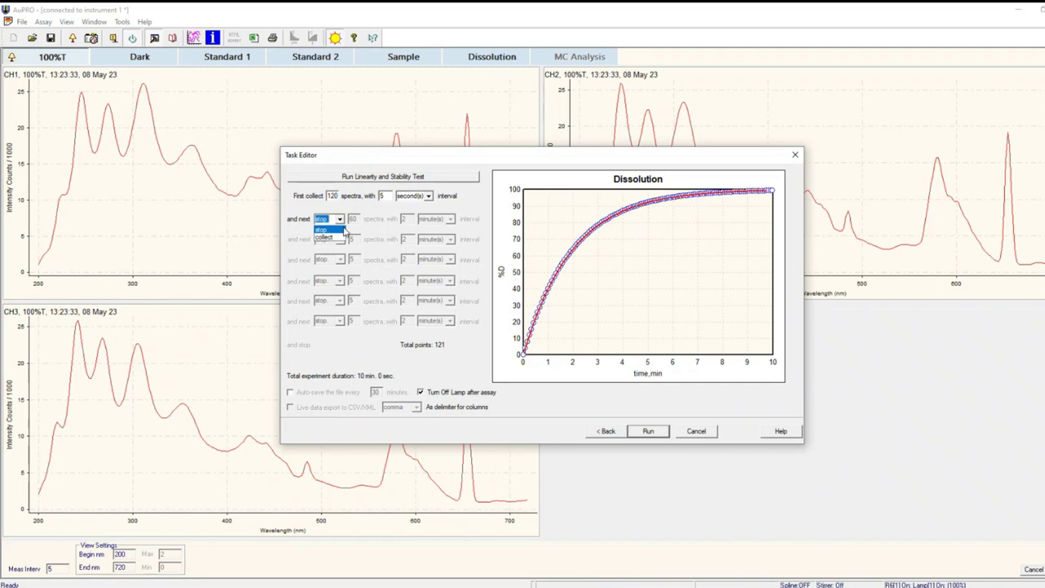
left_click(341, 236)
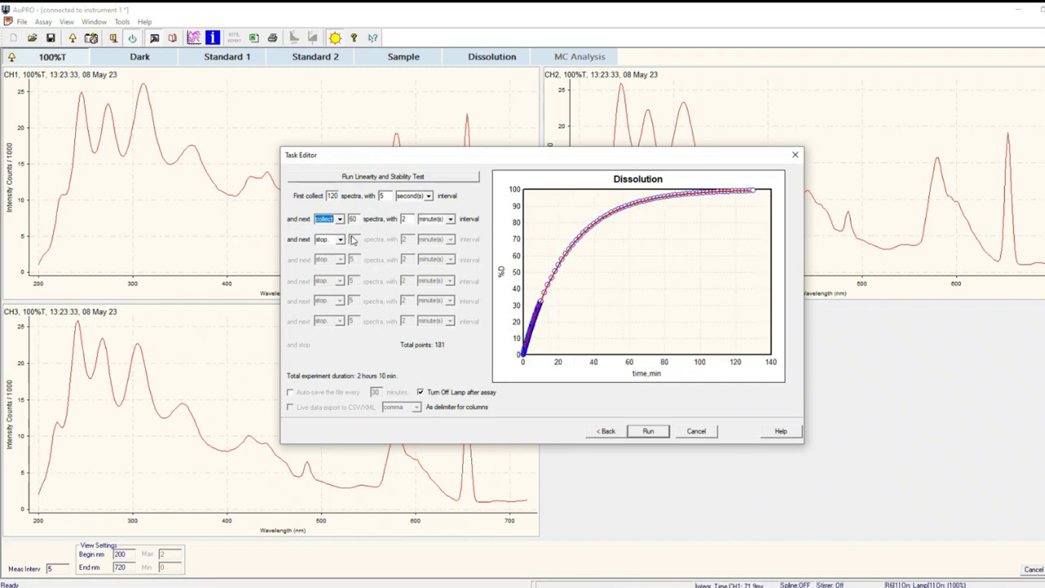
double_click(352, 218)
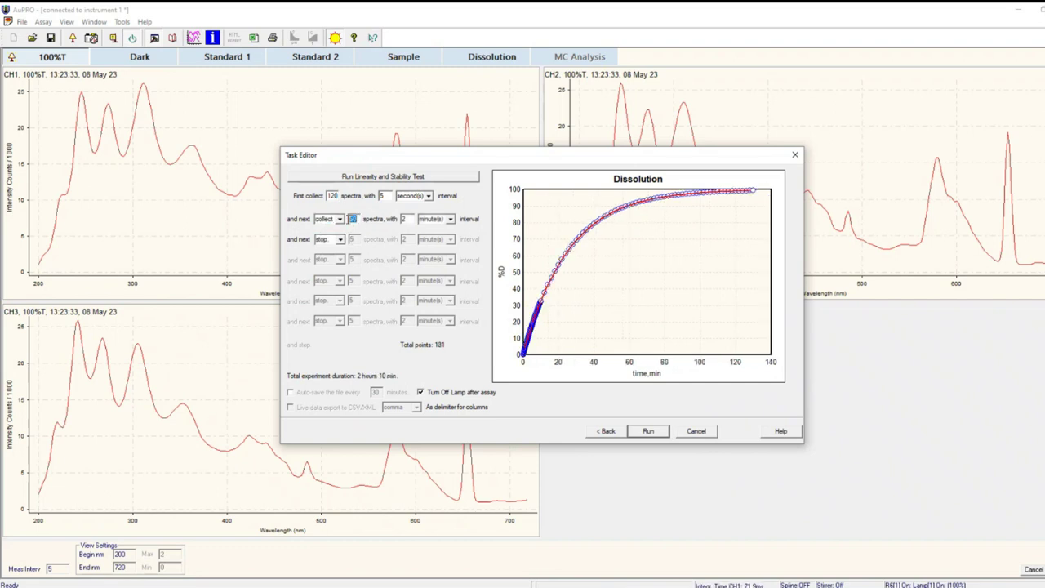
type("55")
Add a third collection stage of 24 spectra at 5-minute intervals.
left_click(339, 239)
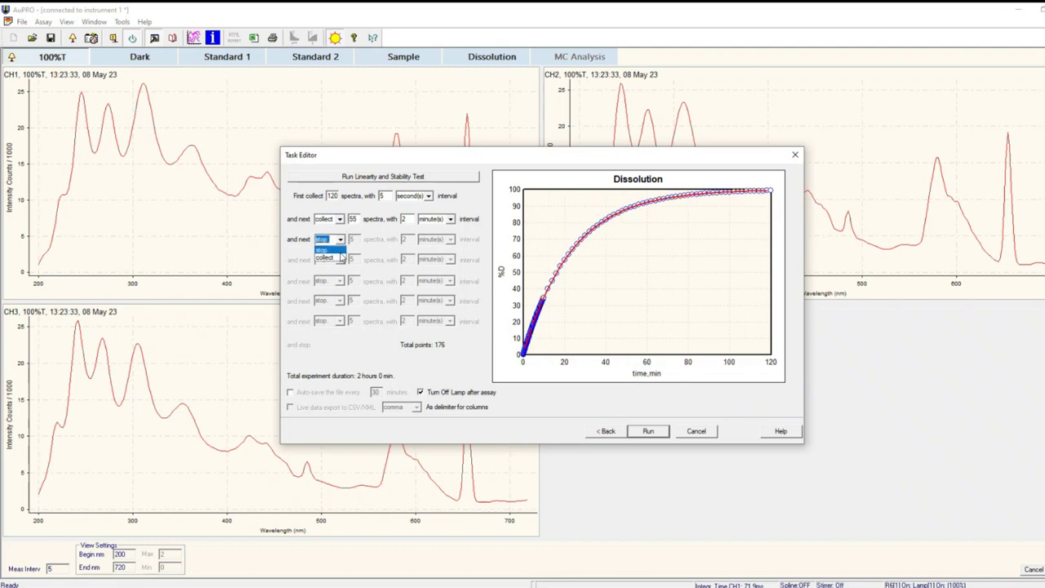
left_click(341, 258)
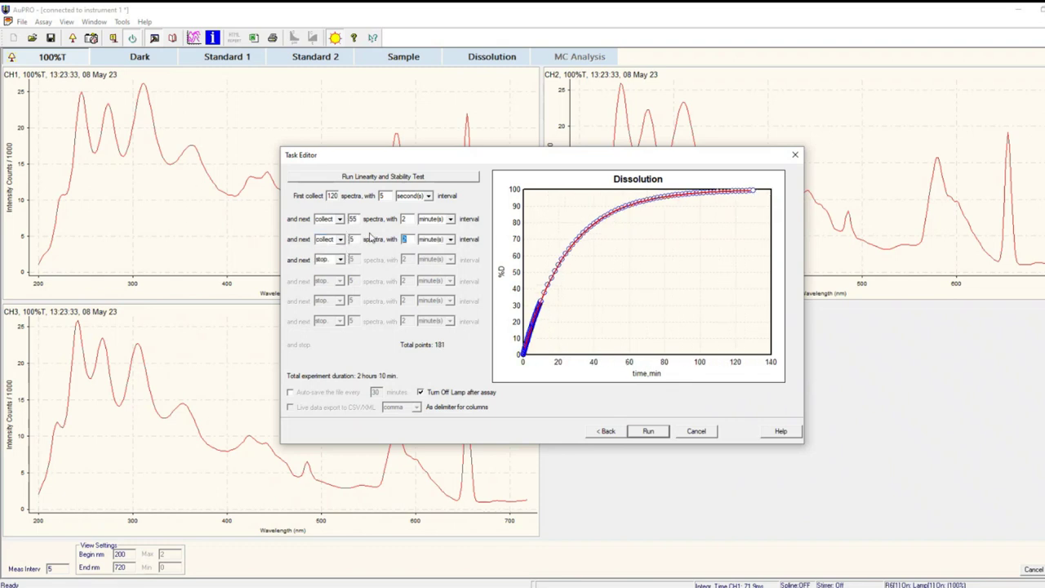
type("5")
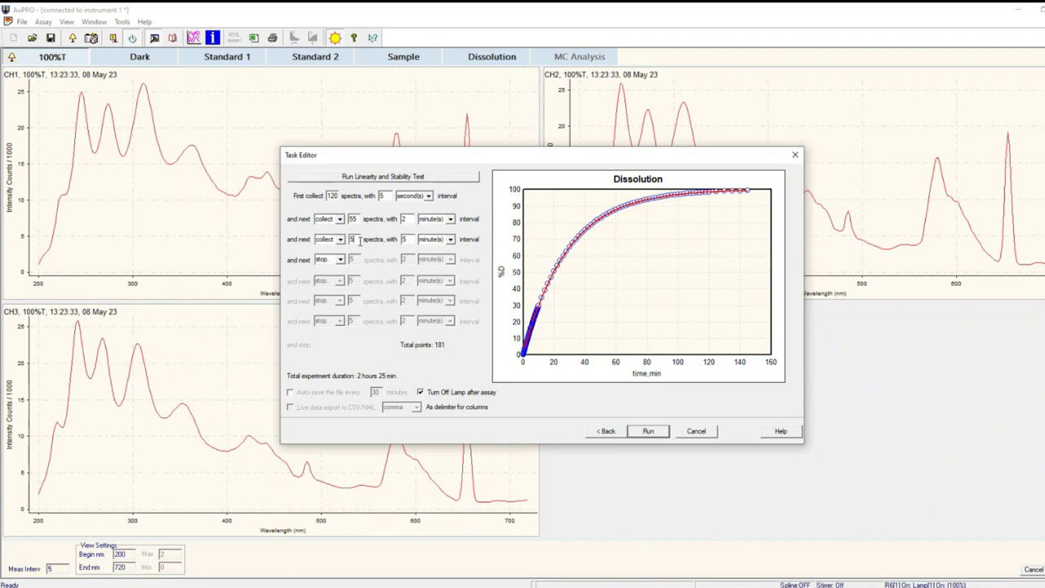
type("24")
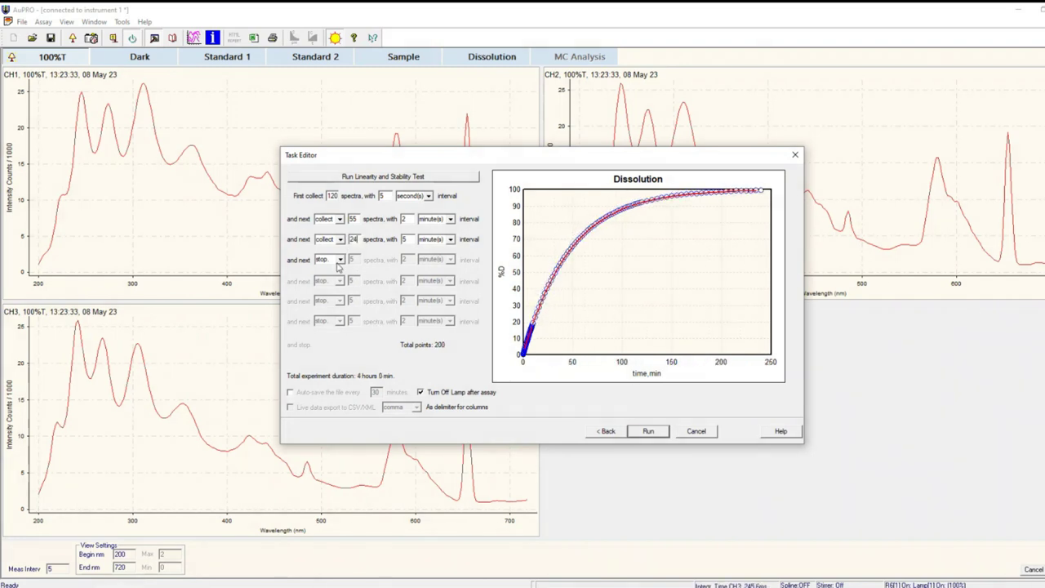
Add a fourth collection stage of 12 spectra at 15-minute intervals.
left_click(339, 260)
left_click(326, 270)
left_click(406, 260)
key("BackSpace")
type("15")
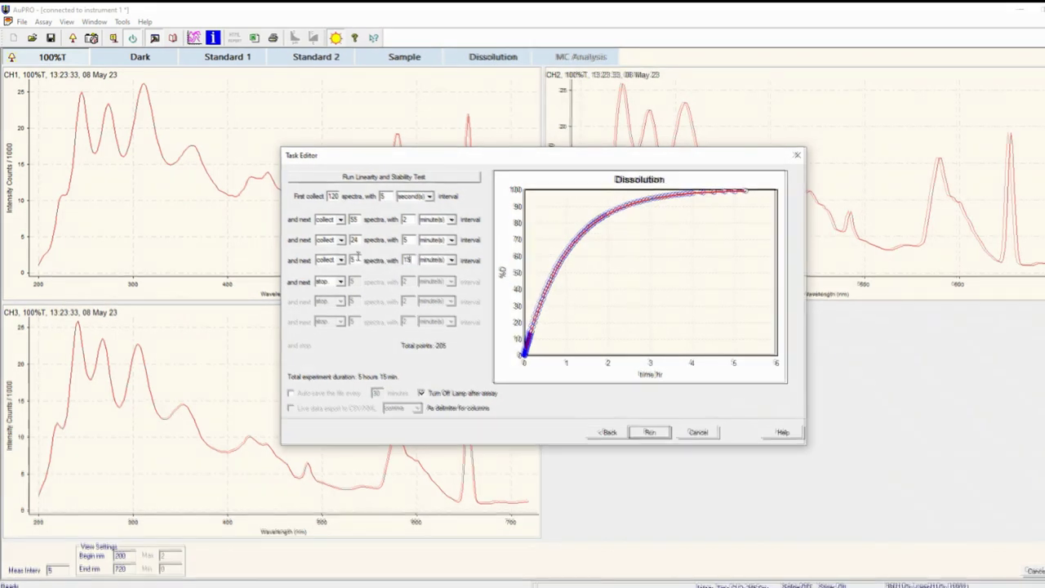
left_click(354, 260)
key("BackSpace")
type("2")
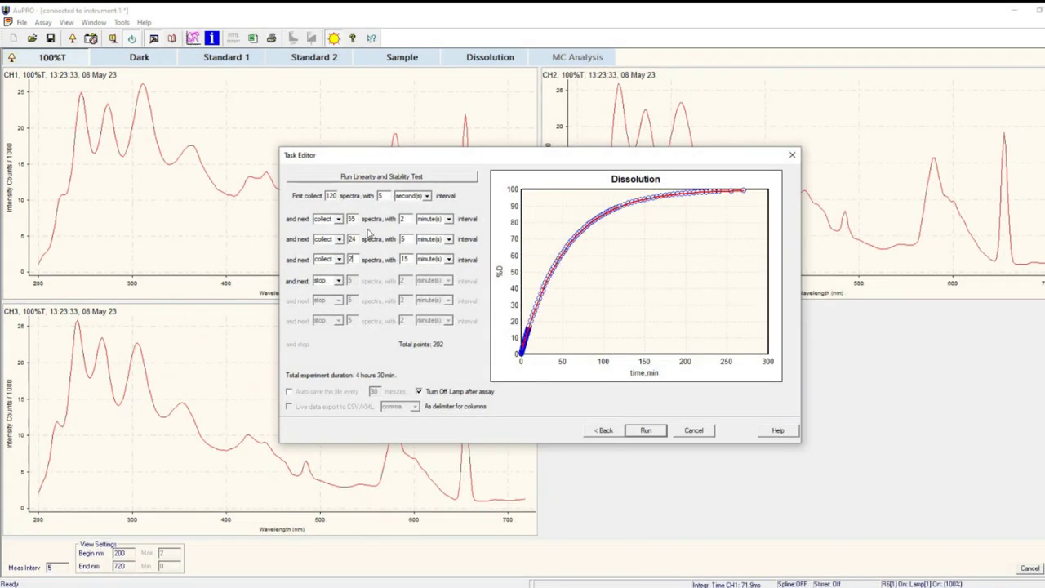
left_click(350, 260)
type("1")
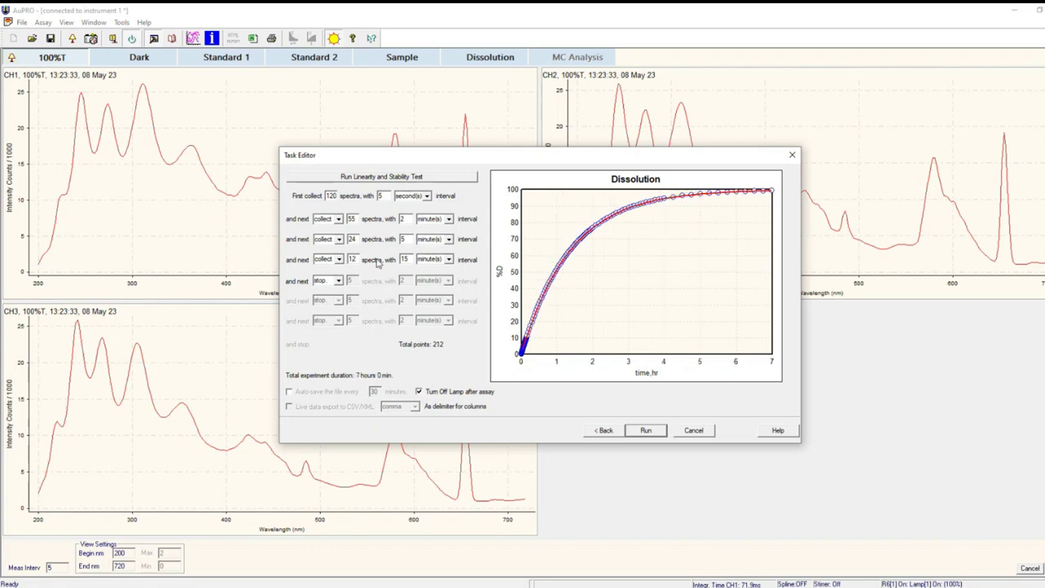
Add a fifth collection stage of 10 spectra at 30-minute intervals.
left_click(338, 280)
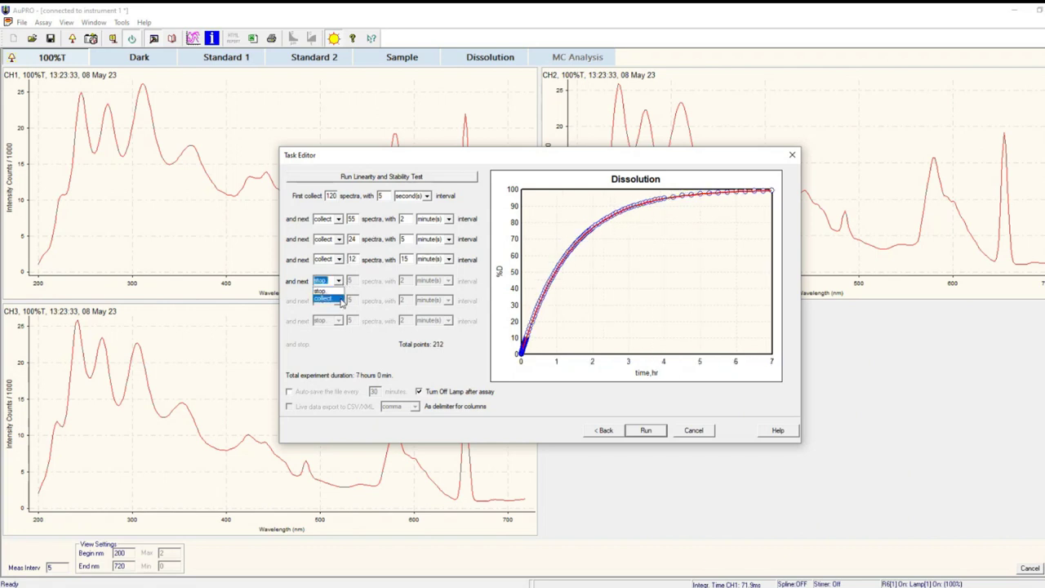
left_click(343, 300)
key("Tab")
key("Tab")
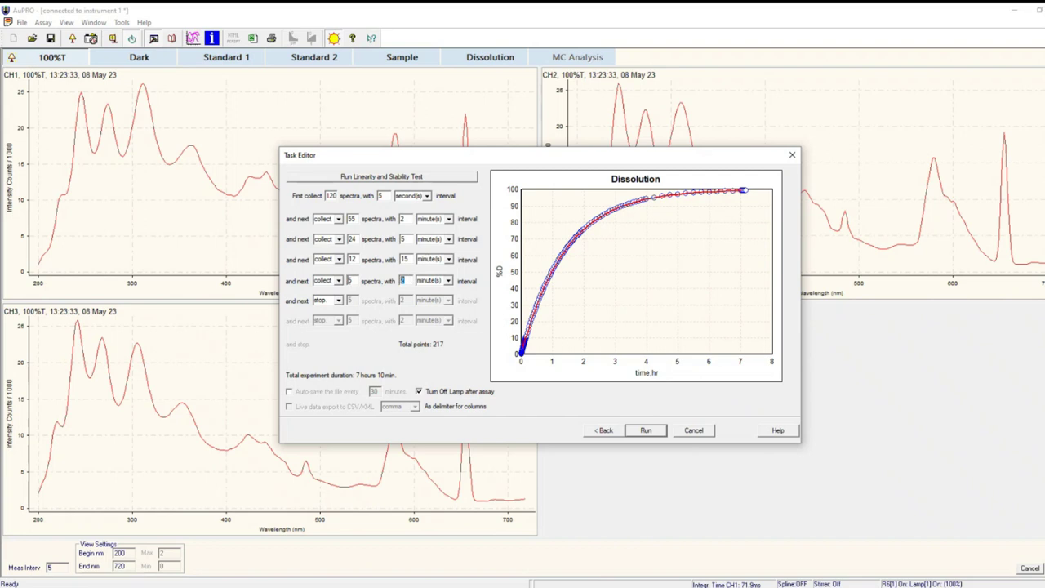
type("30")
double_click(349, 280)
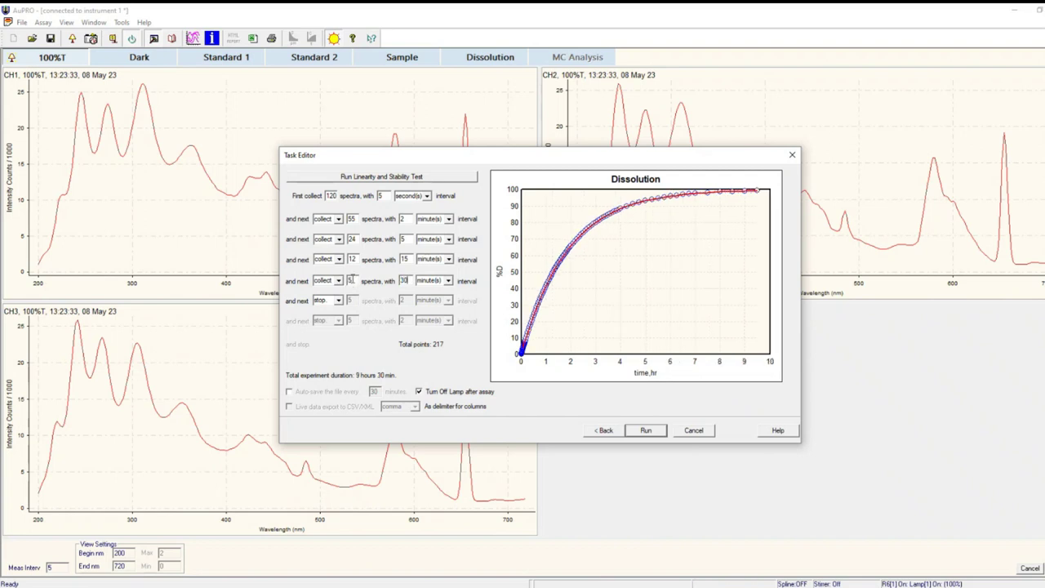
type("8")
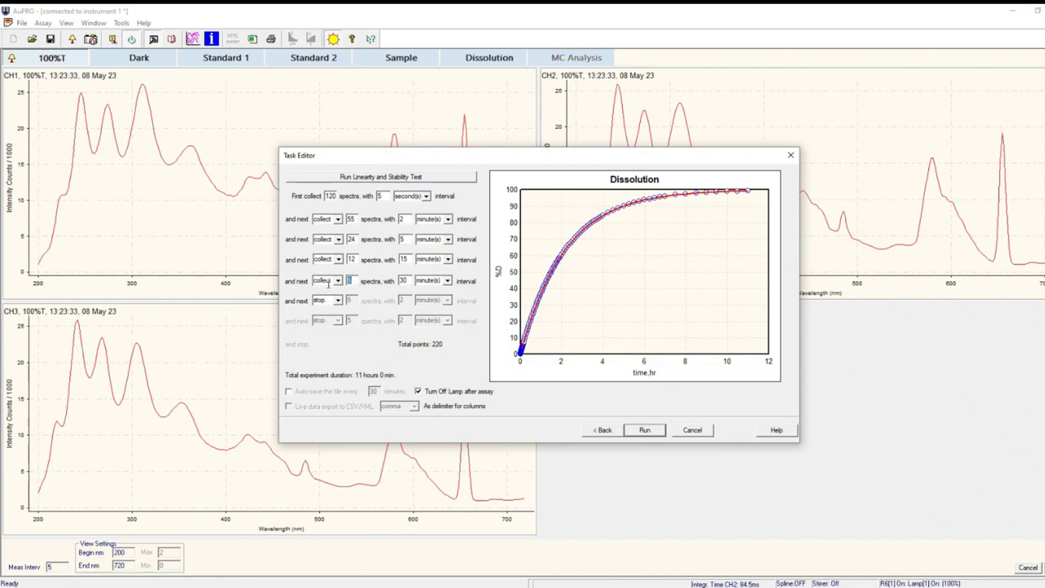
type("10")
Enable auto-save for the assay file and browse the folder locations for saving it.
left_click(289, 392)
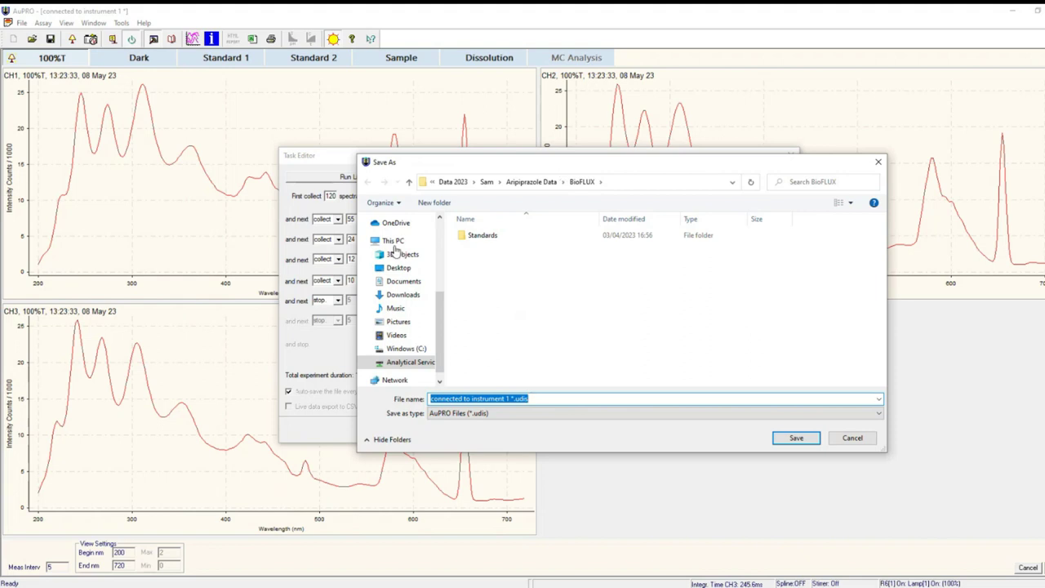
scroll(404, 310, "up", 3)
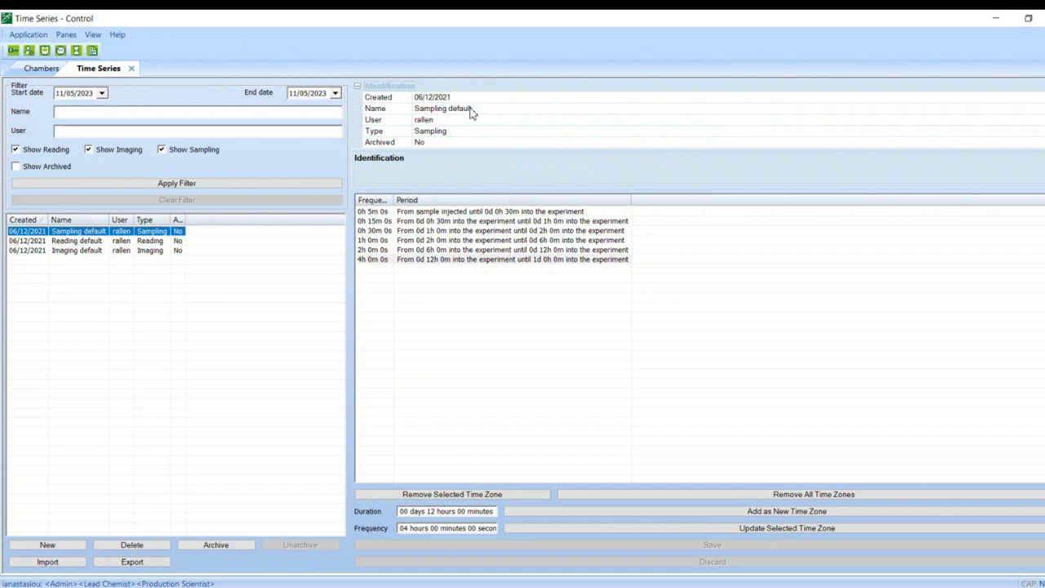
Switch to the Scissor Control software and review the time zones of the default sampling, reading and imaging time series.
left_click(441, 213)
left_click(443, 222)
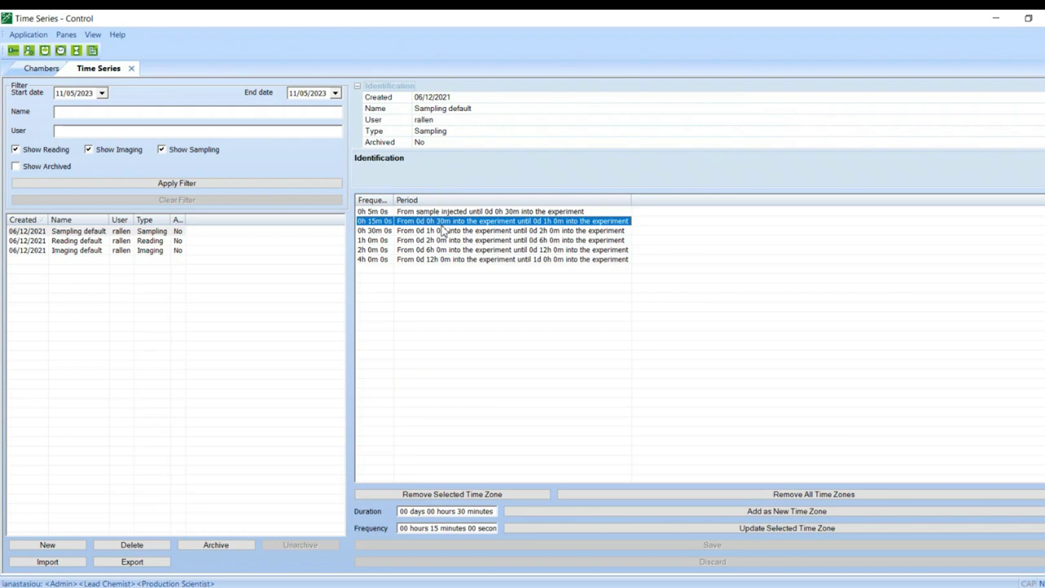
left_click(444, 231)
left_click(447, 241)
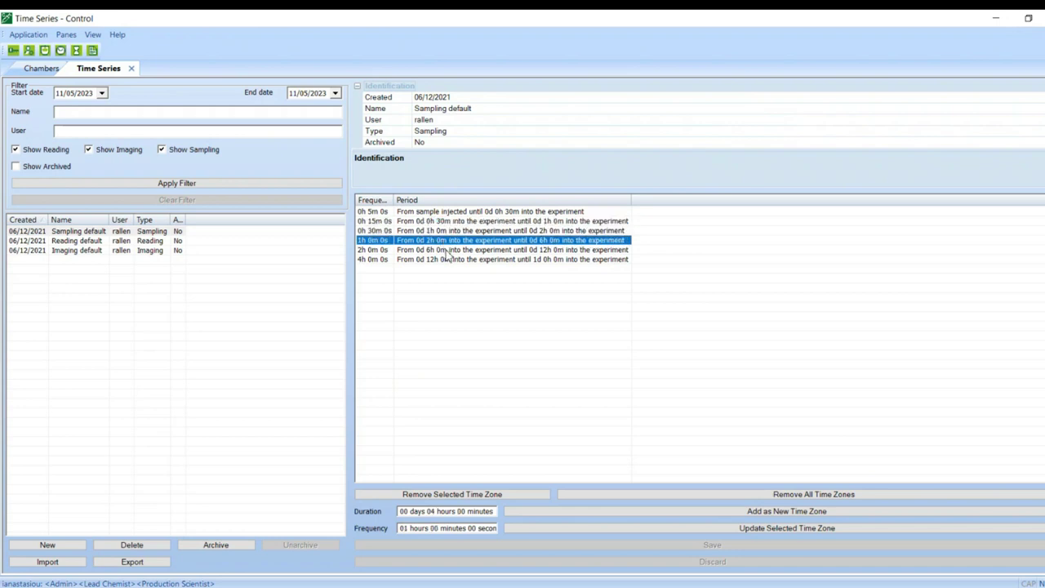
left_click(449, 250)
left_click(449, 259)
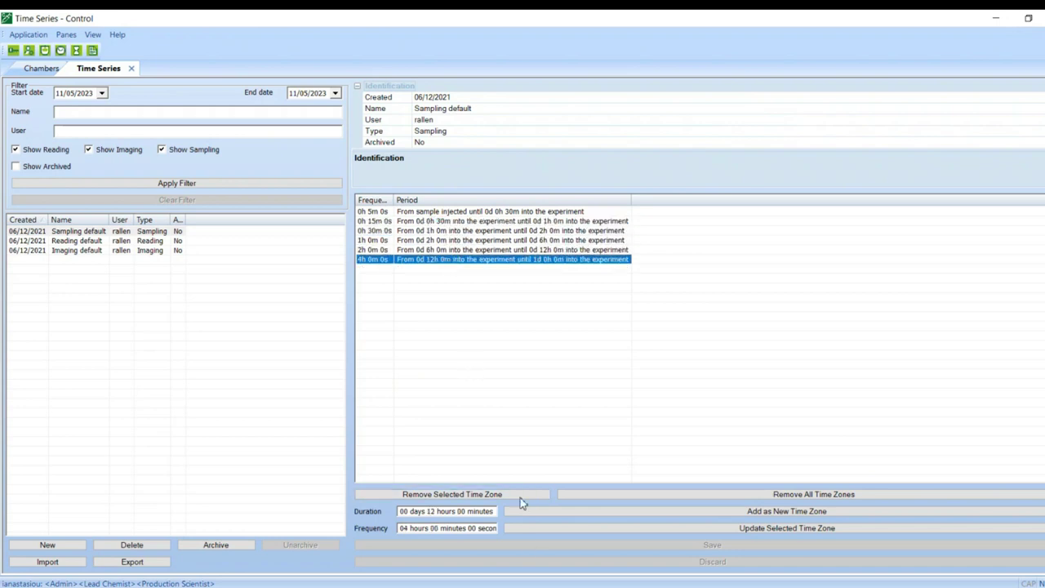
left_click(67, 242)
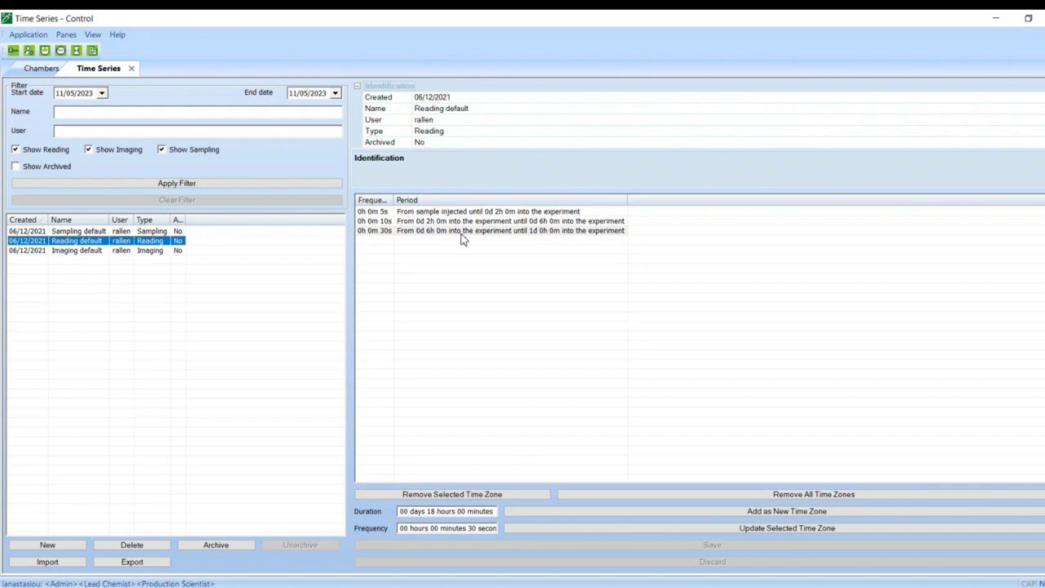
left_click(66, 251)
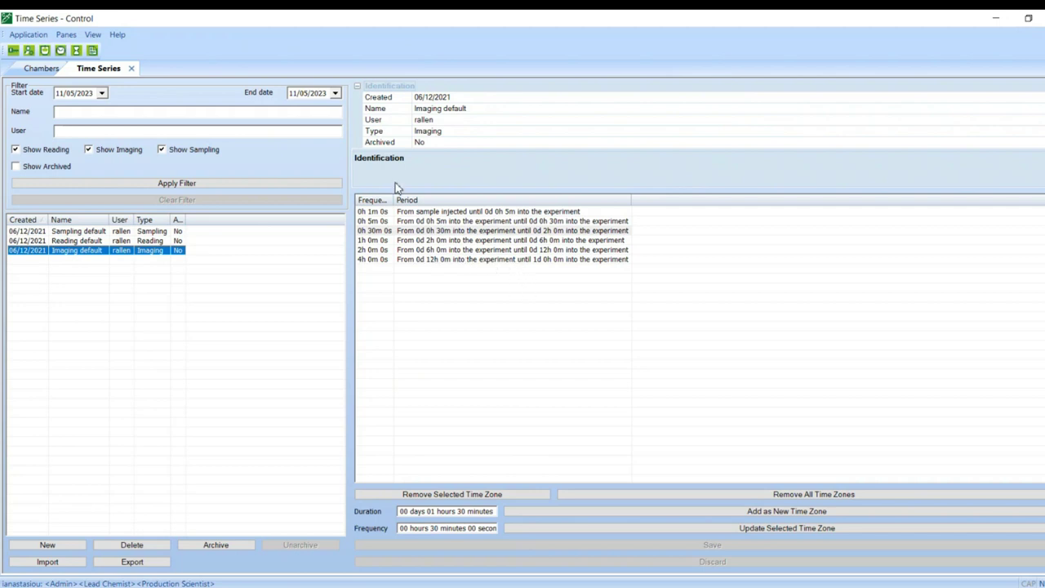
Open the methods and review the settings and the reading, sampling and imaging rates of Method default.
left_click(76, 51)
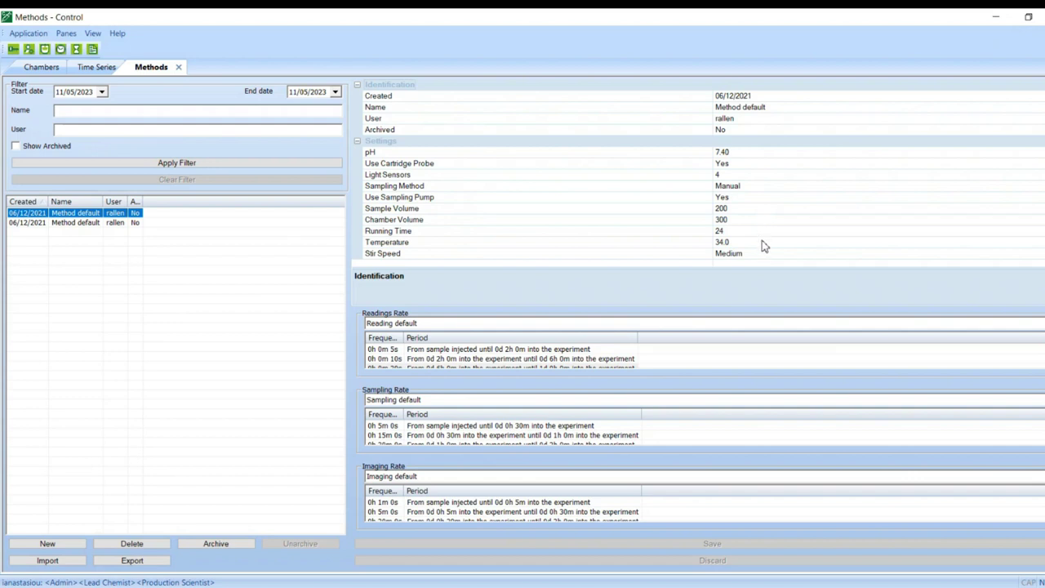
scroll(762, 243, "down", 1)
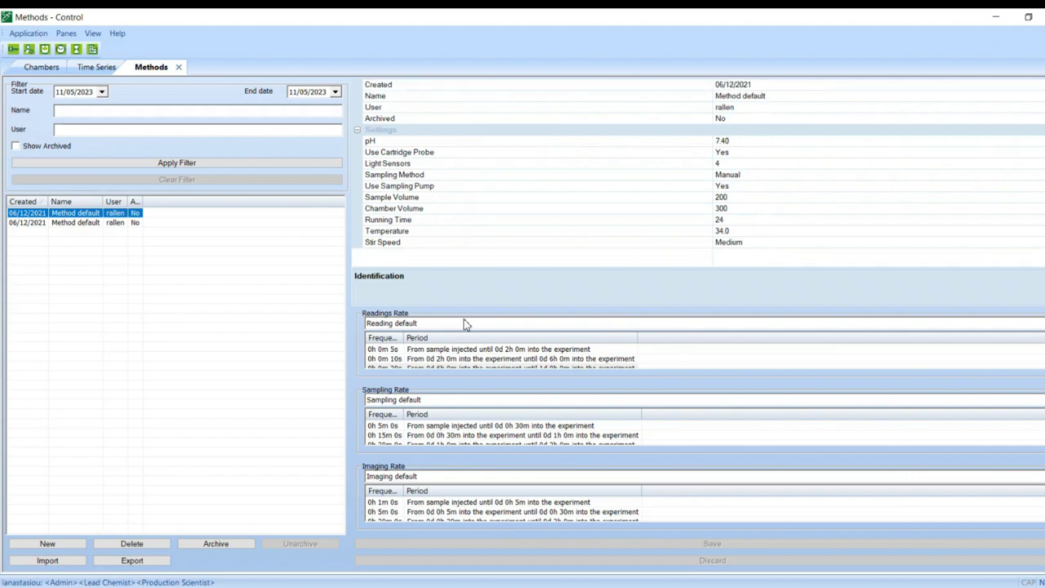
left_click(444, 358)
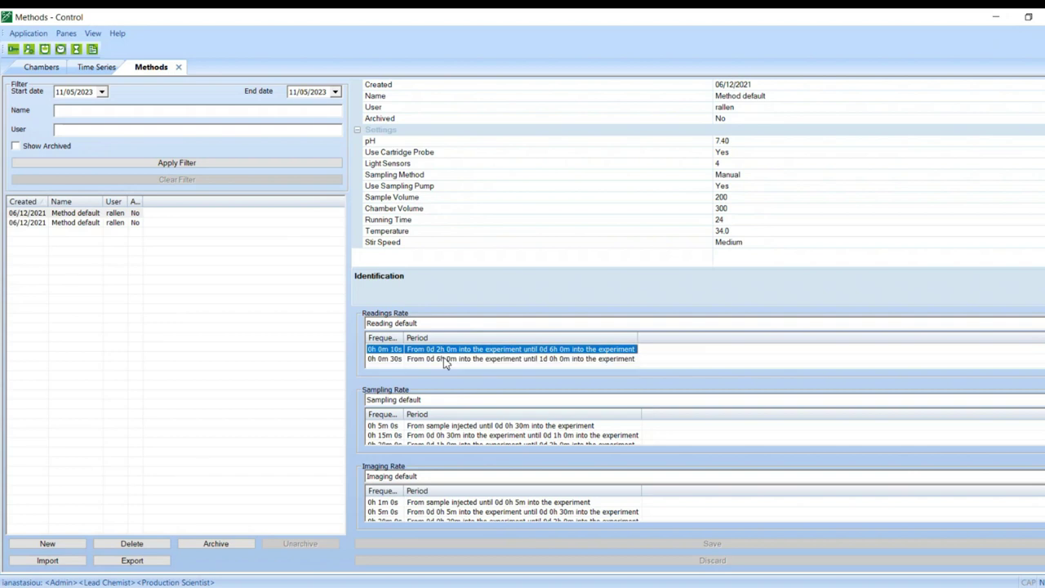
left_click(434, 426)
scroll(438, 435, "down", 4)
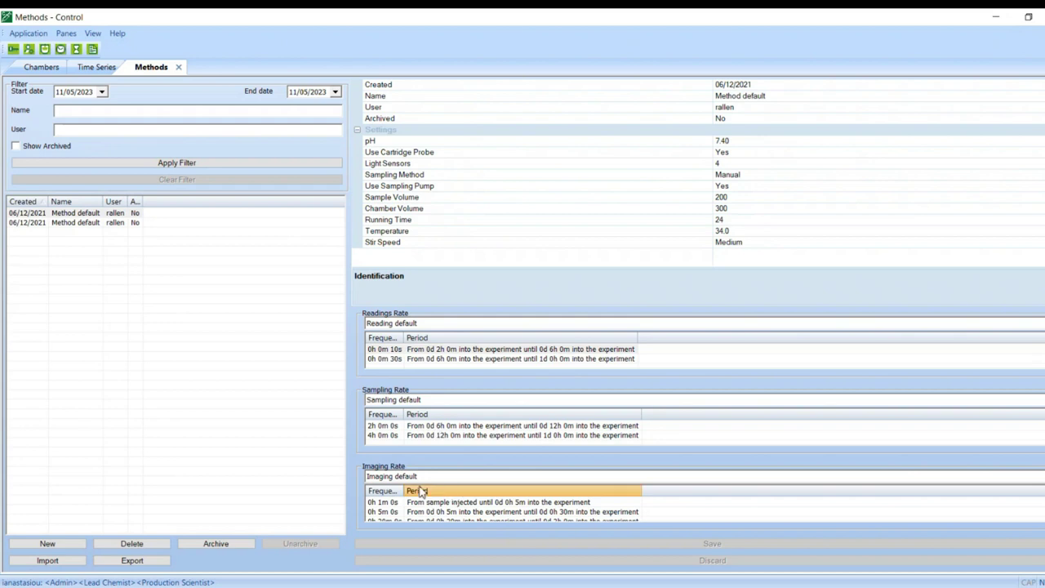
left_click(439, 503)
scroll(438, 506, "down", 4)
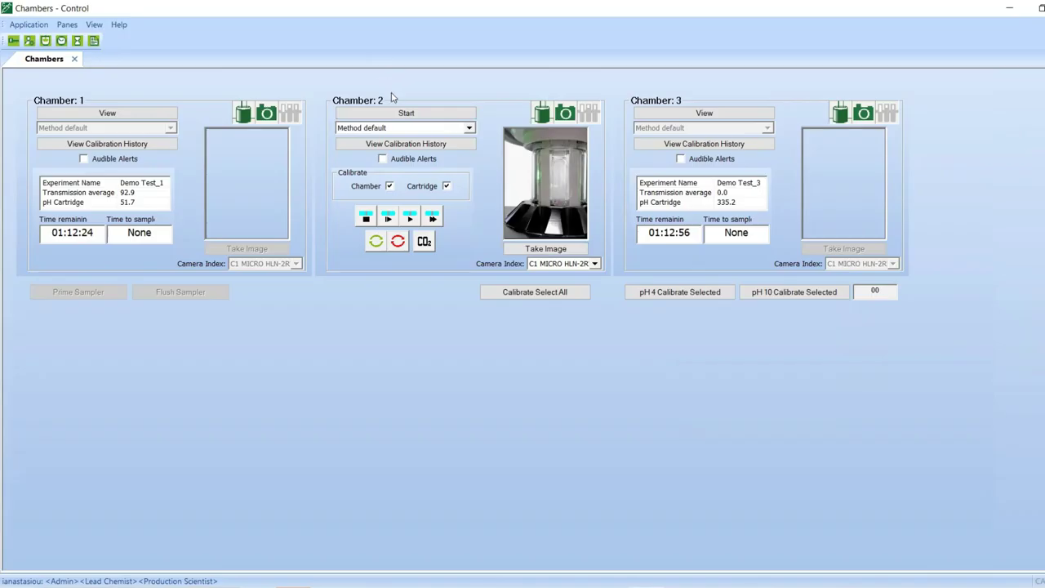
Assign Method default to Chamber 2 and open its experiment.
left_click(405, 127)
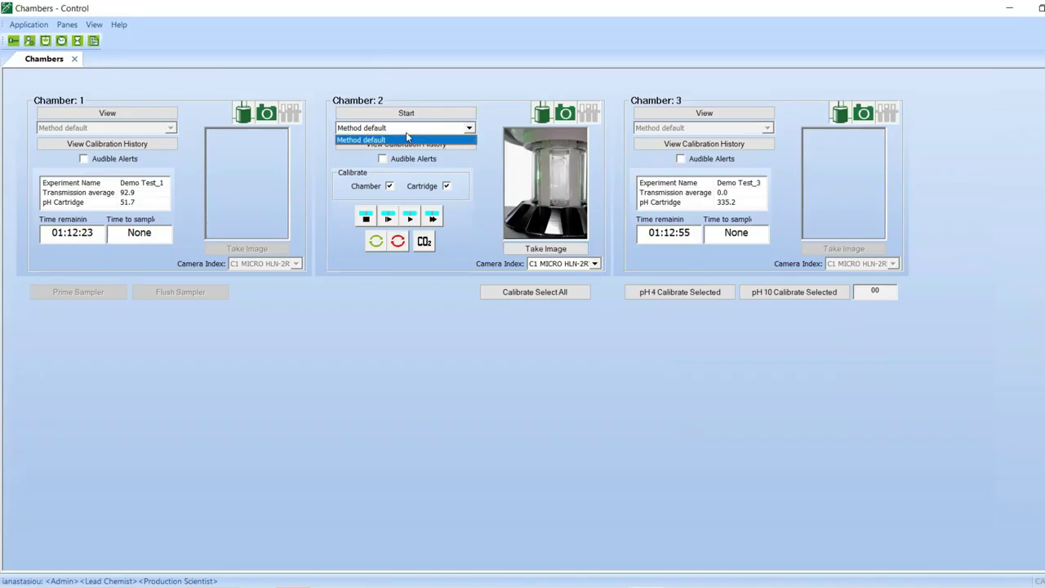
left_click(411, 142)
left_click(428, 114)
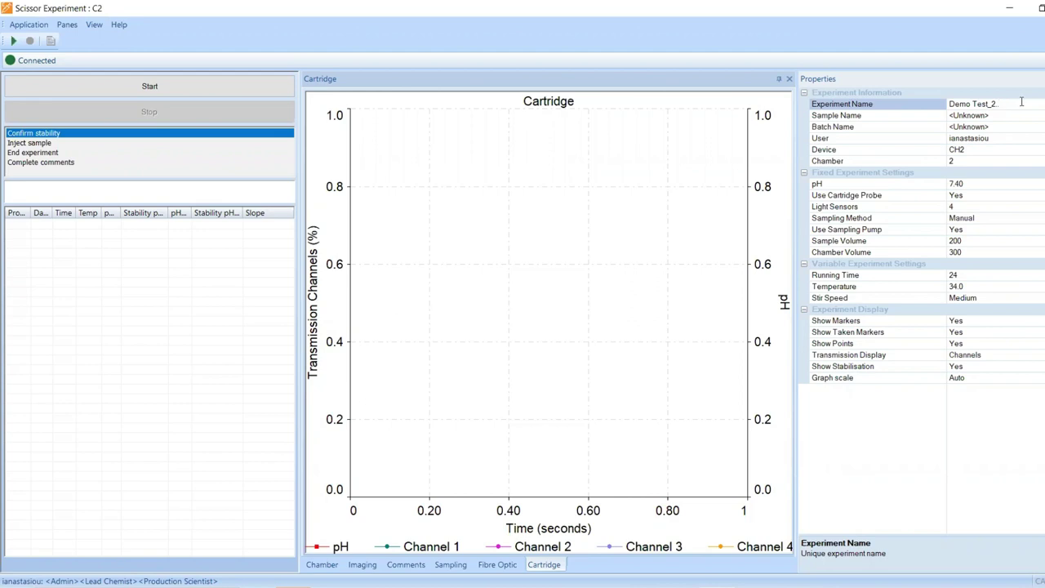
Name the experiment Demo Test_2, set both the sample and batch names to Test, and start the run, accepting the frequency issues.
left_click(1021, 102)
type("Demo")
type("Test")
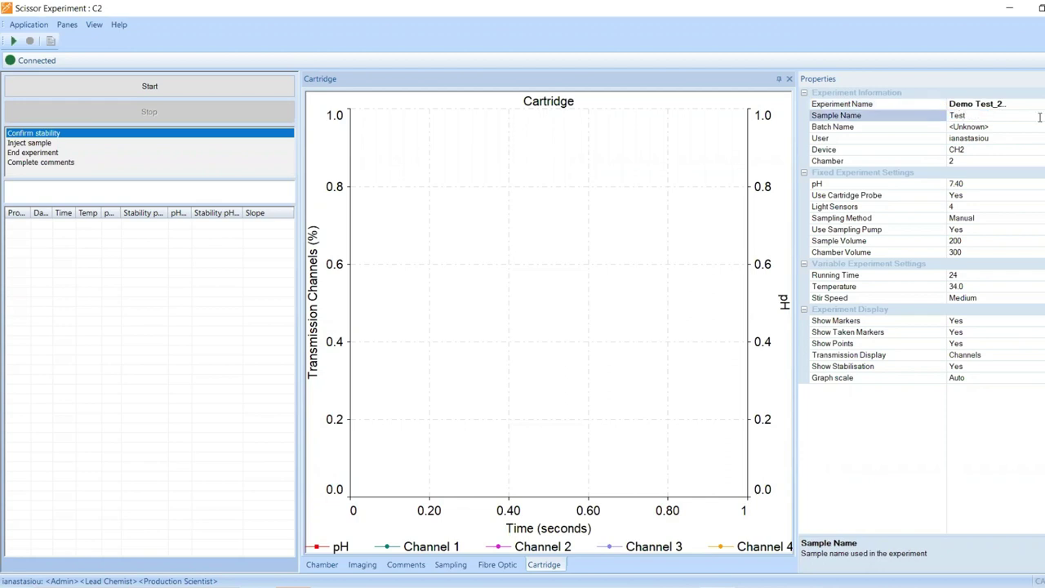
key("Tab")
type("Test")
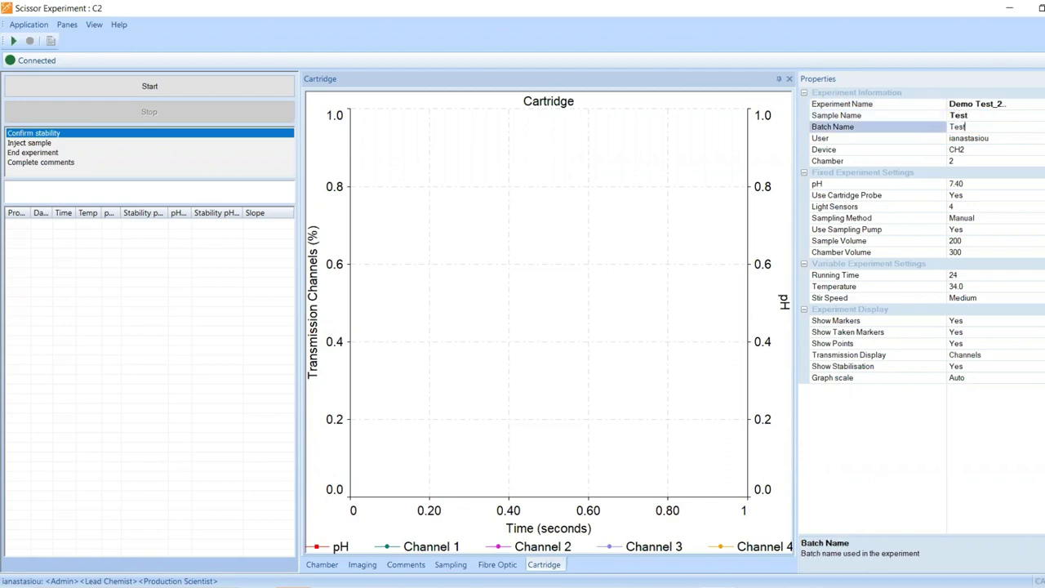
left_click(245, 87)
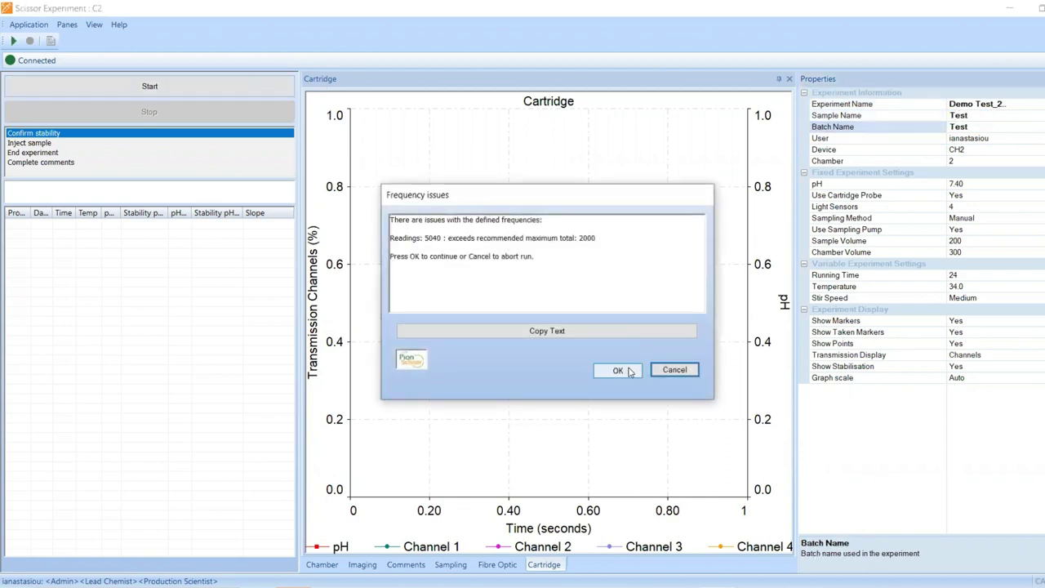
left_click(627, 369)
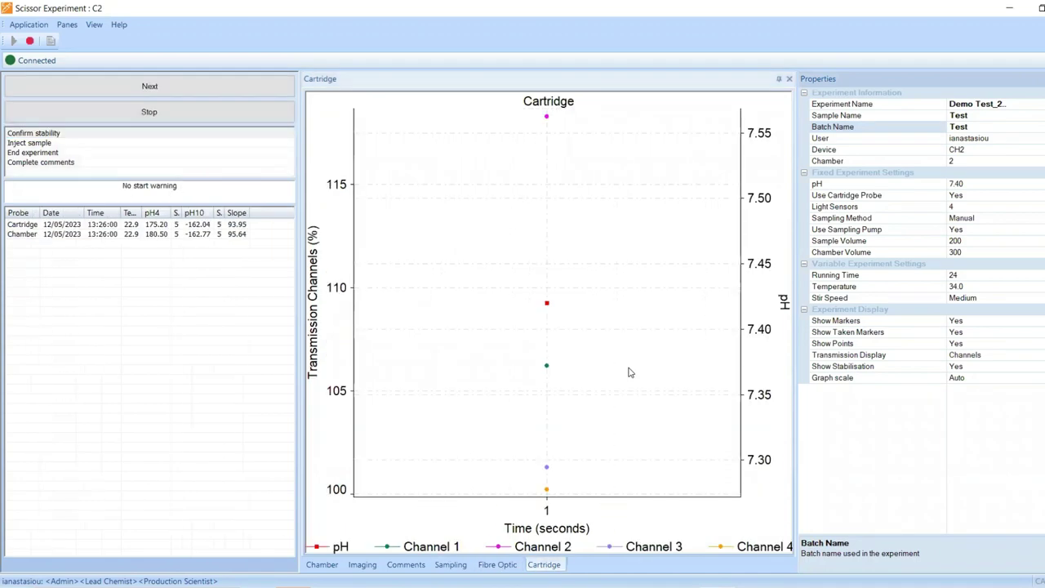
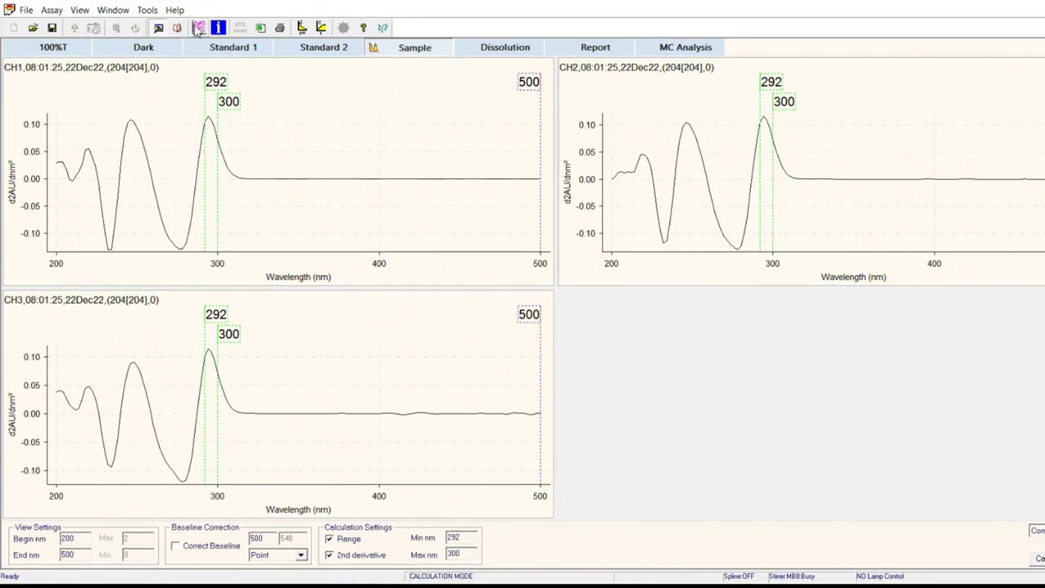
Switch to AuPRO to overlay all sample spectra and view the dissolution curves as a channel average and as concentrations.
left_click(199, 27)
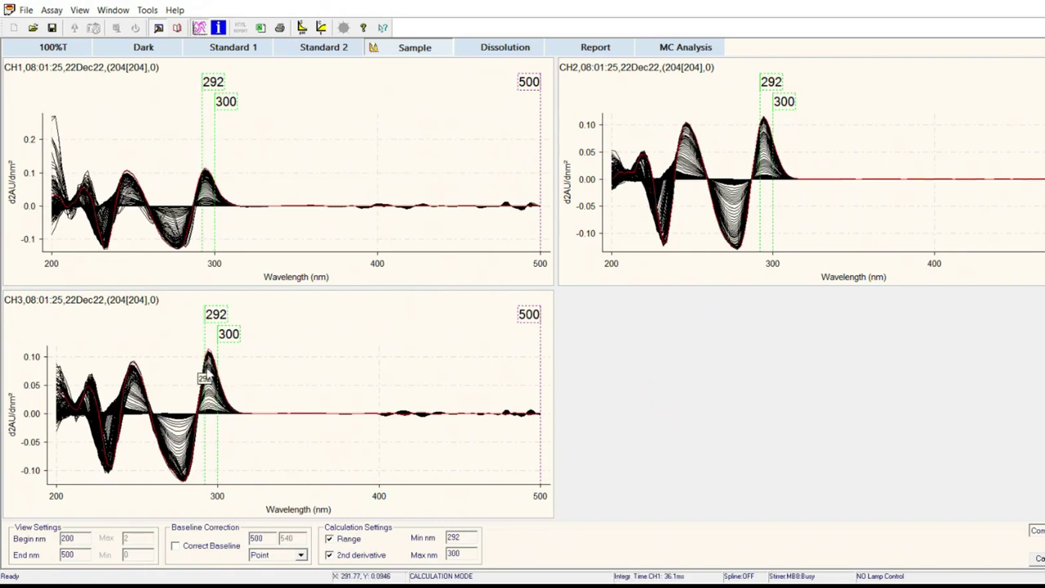
left_click(486, 48)
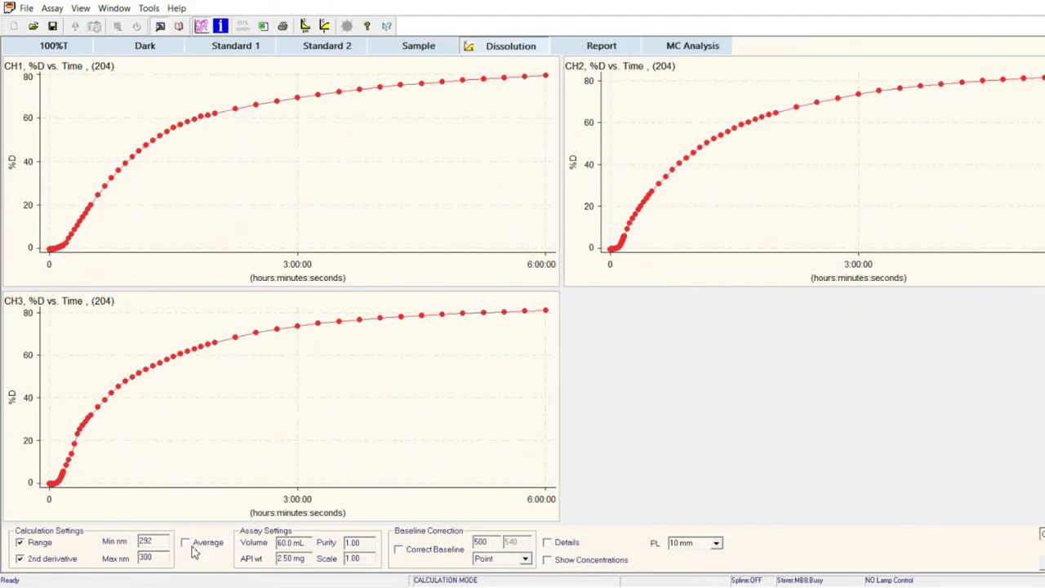
left_click(193, 549)
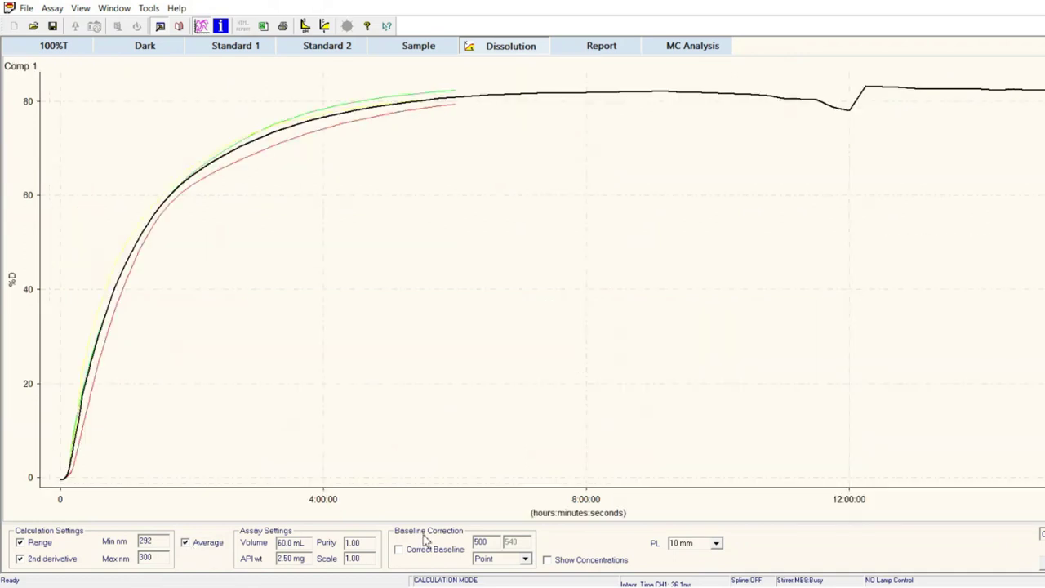
left_click(569, 561)
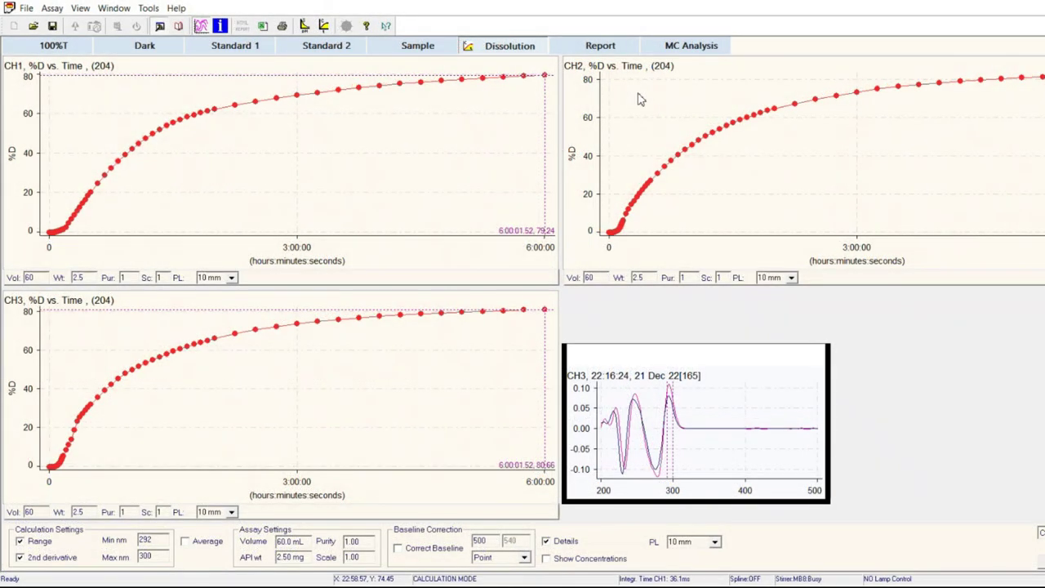
Review the report tables of time, absorbance and percent dissolved, and return to the dissolution curves to toggle the concentration display.
left_click(618, 43)
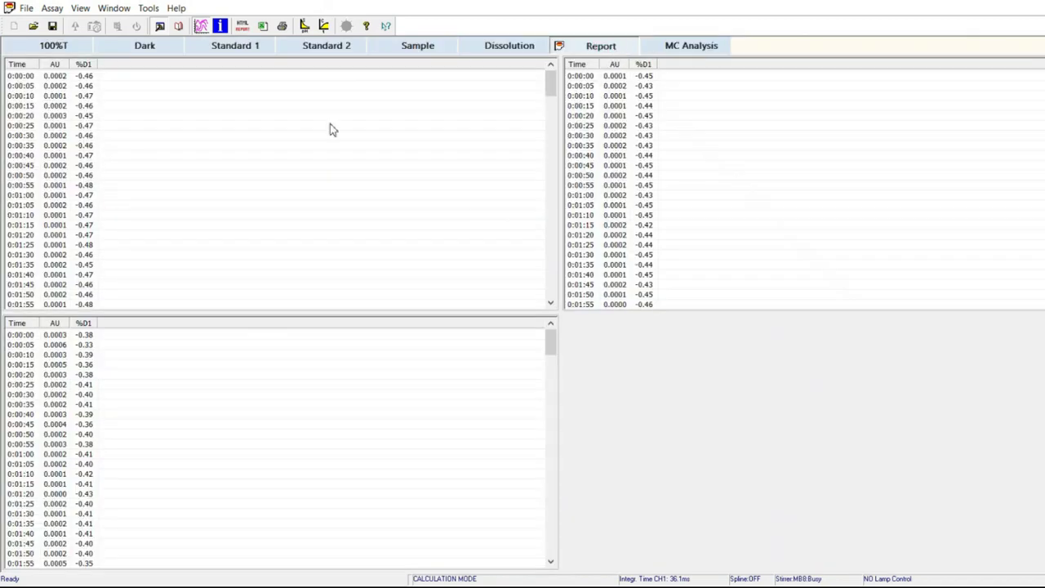
scroll(171, 110, "down", 7)
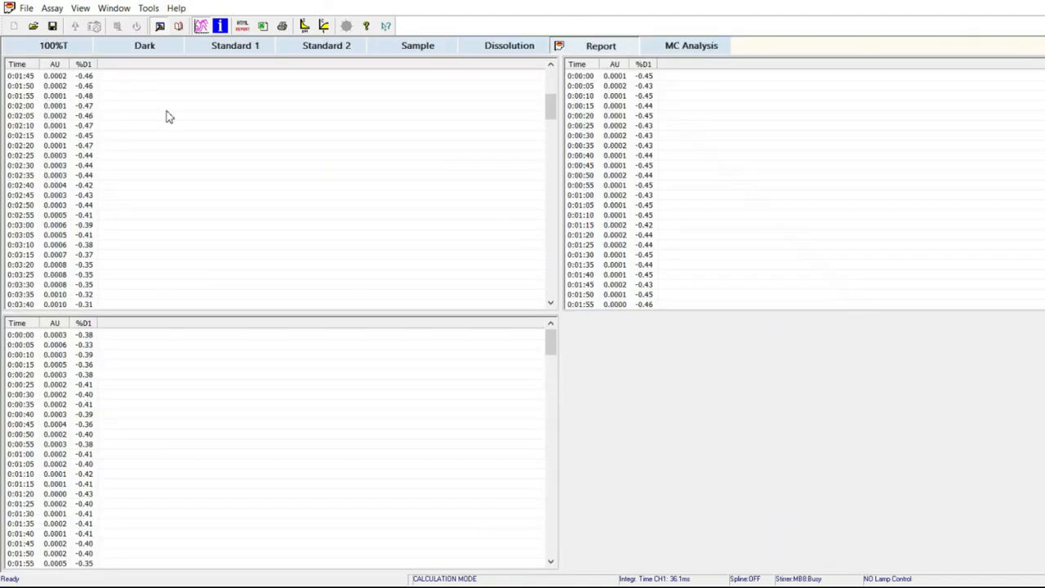
left_click(500, 49)
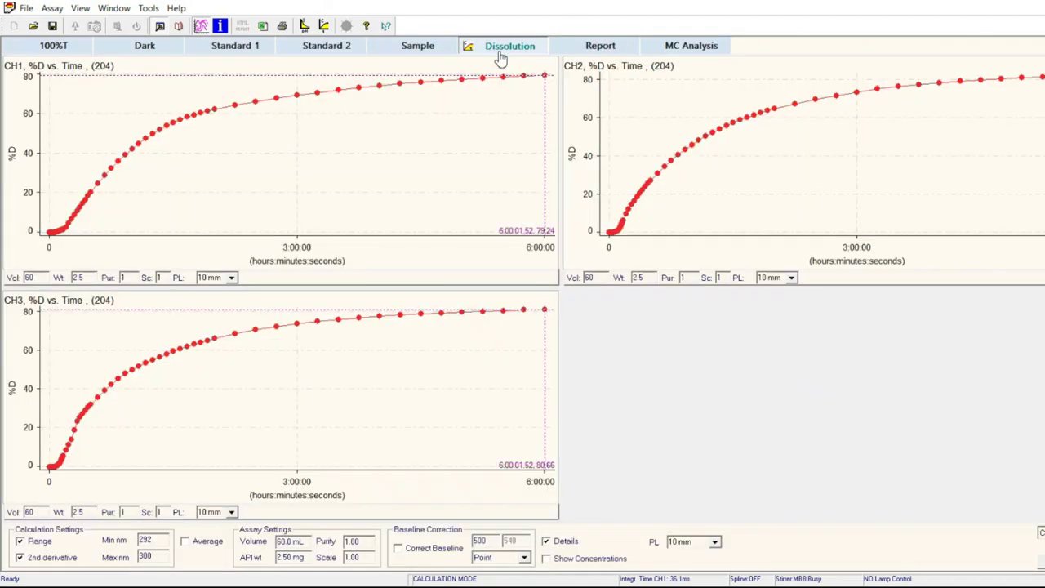
left_click(574, 561)
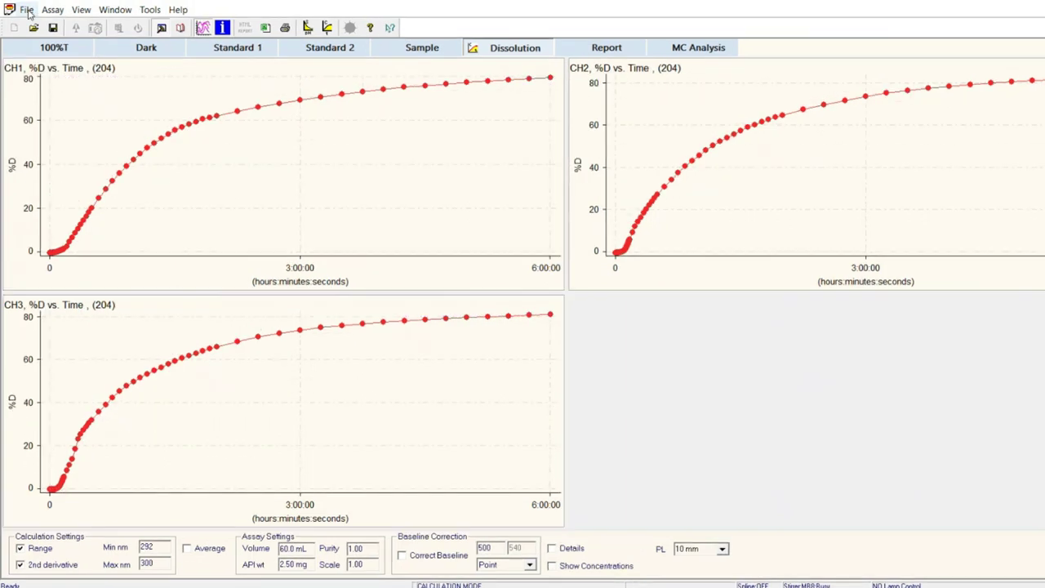
Export the sample data as an .xlsx worksheet named Scissor Demo in the Demo folder.
left_click(26, 8)
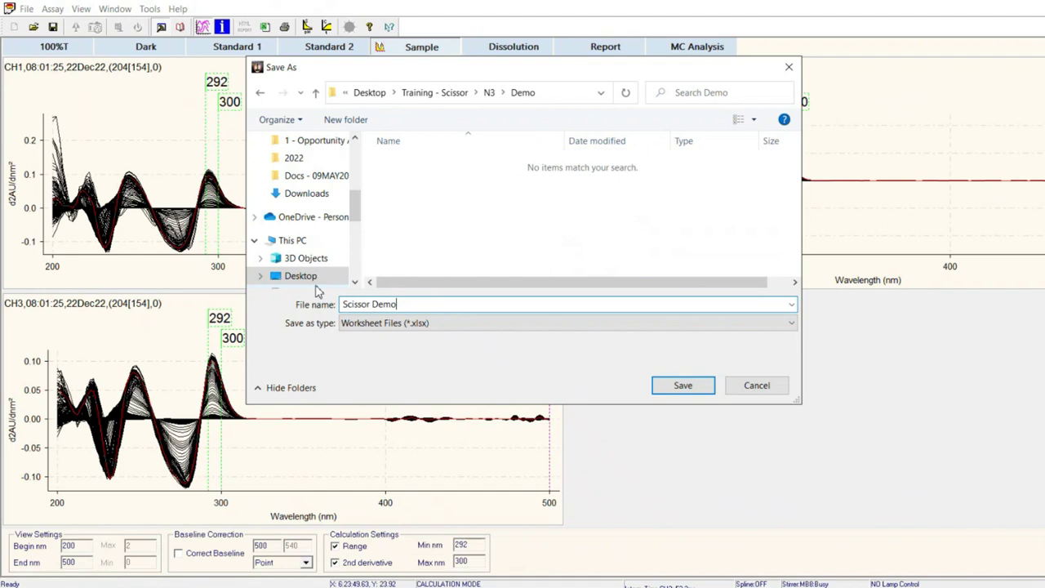
left_click(682, 386)
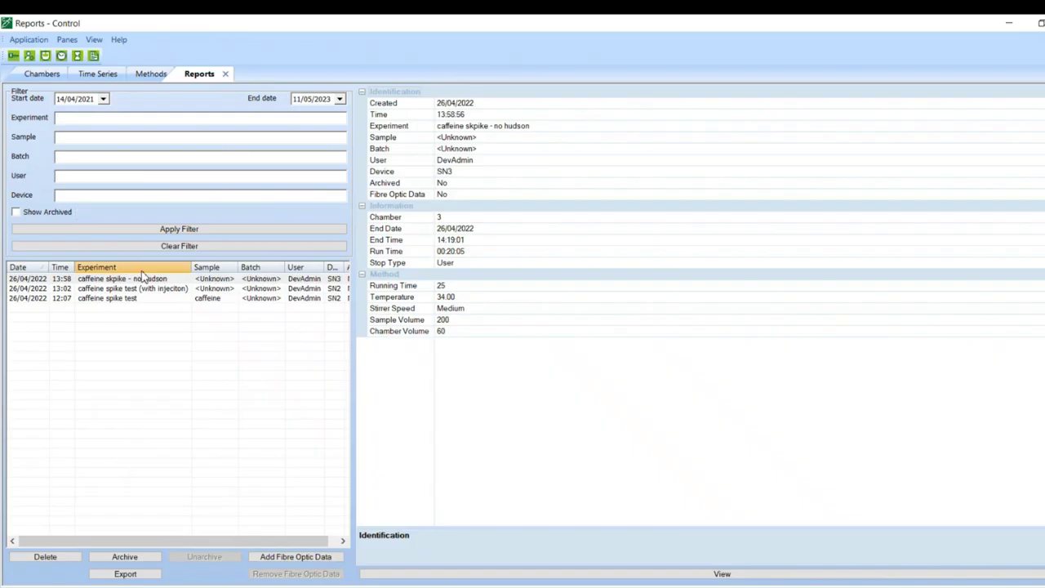
Switch to the Scissor Control reports and review the details of the three caffeine spike experiments.
left_click(131, 280)
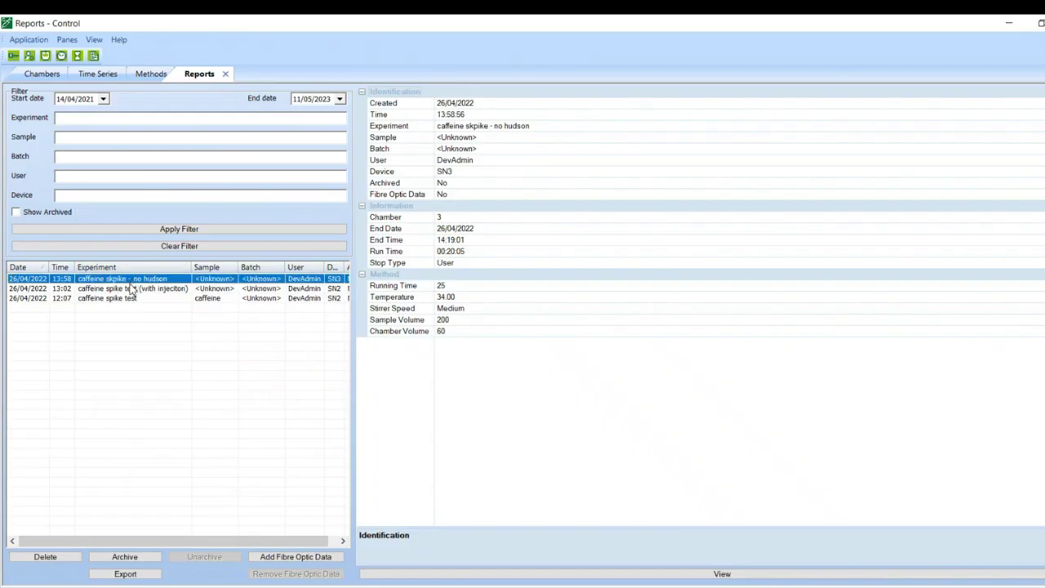
left_click(131, 289)
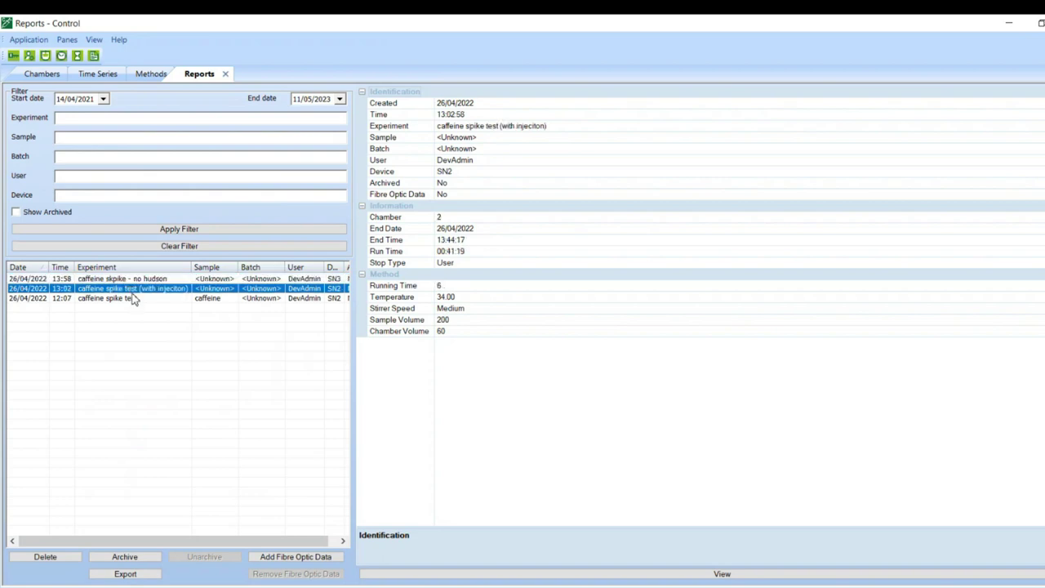
left_click(135, 298)
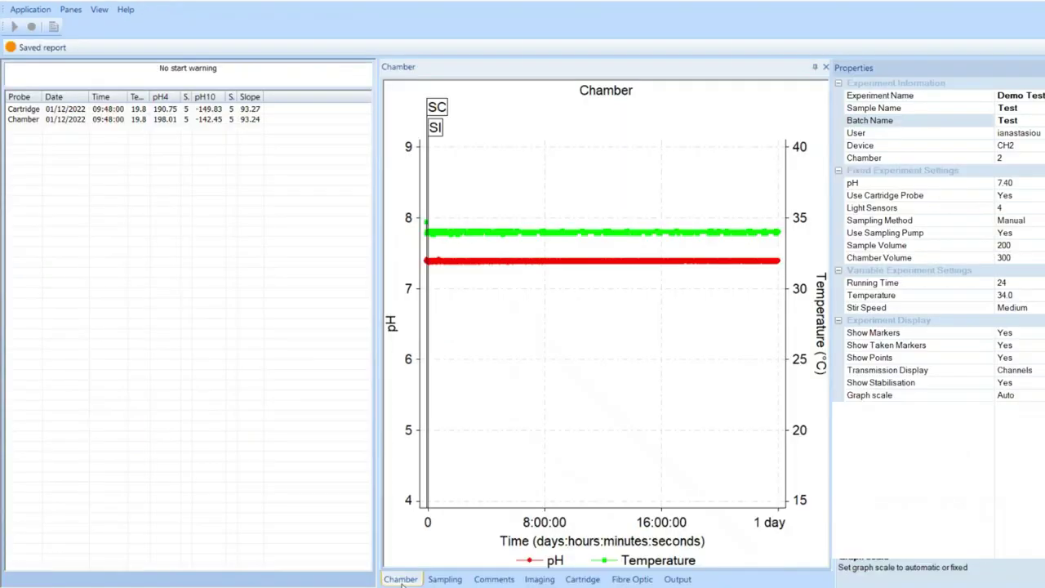
Show the sampling data of the saved Chamber 2 report and go through its sampling times to the last entry.
left_click(445, 579)
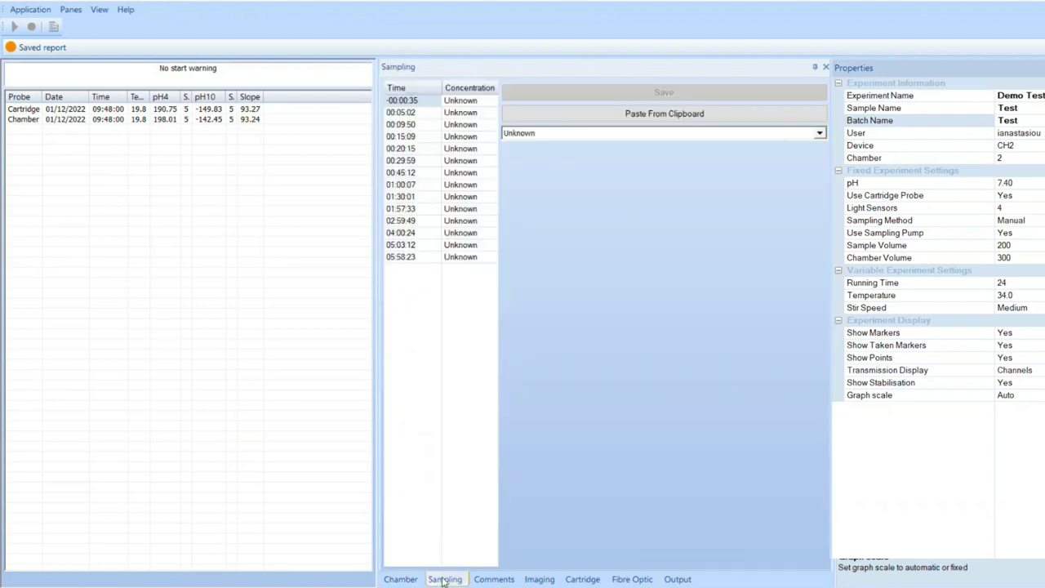
key("Down")
key("Down")
key("Down")
key("Down")
key("Down")
key("Down")
key("Down")
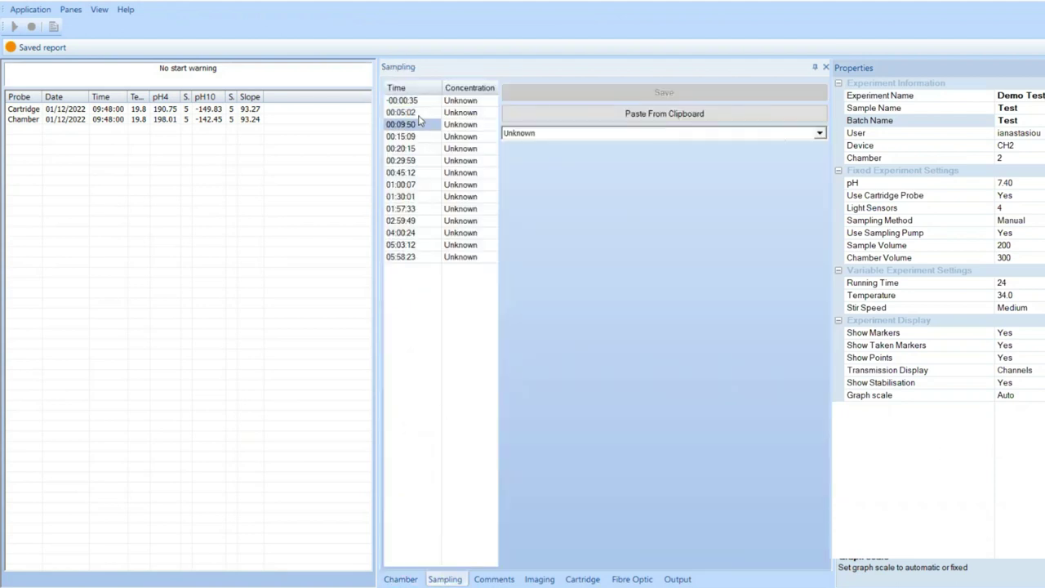
key("End")
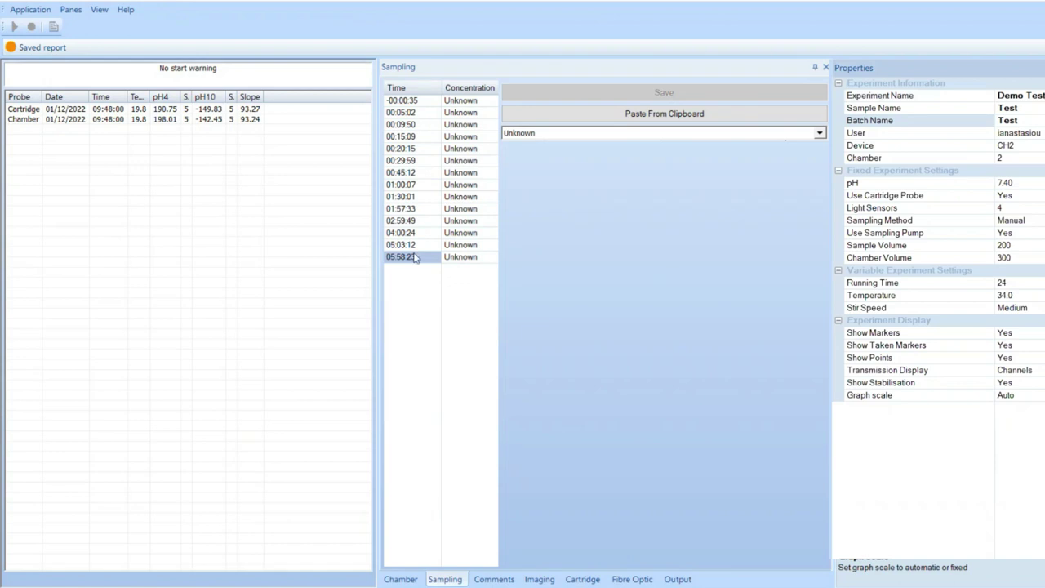
Review the saved Chamber 2 report's comments, imaging and cartridge data.
left_click(505, 580)
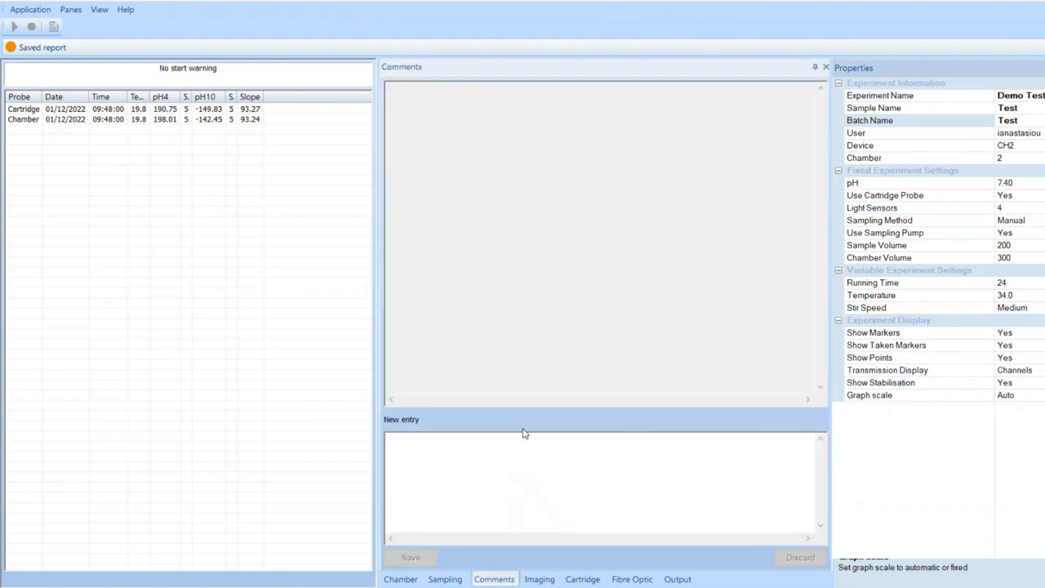
left_click(537, 578)
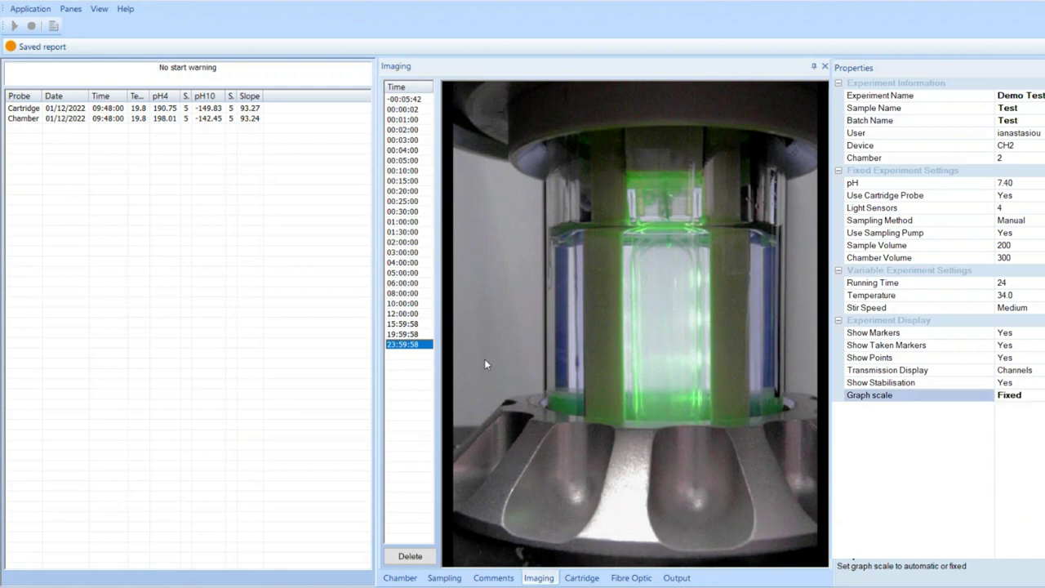
left_click(591, 578)
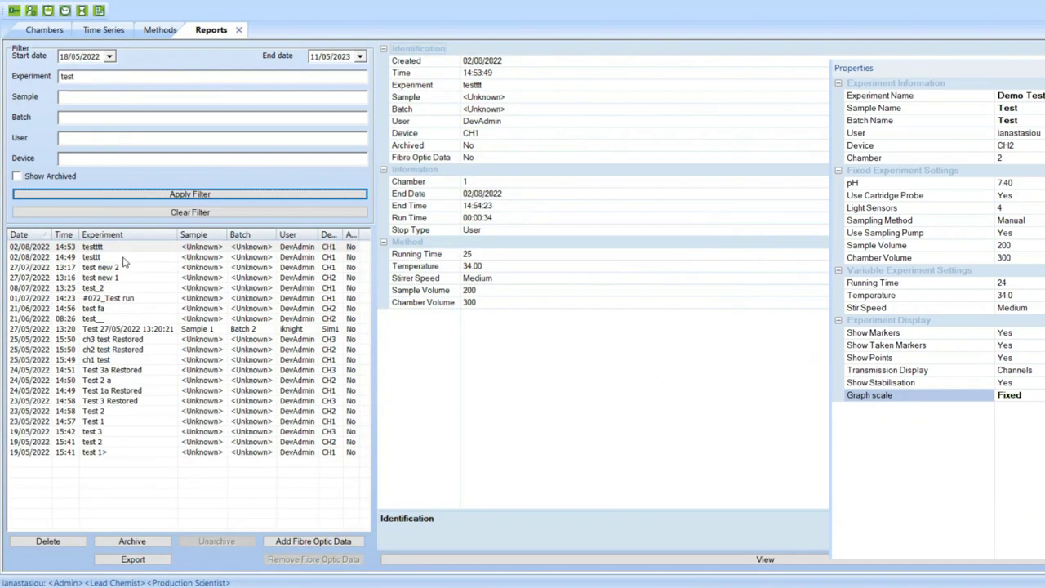
Select the testtt report from 02/08/2022 14:49, start its export and show the available file types.
left_click(123, 257)
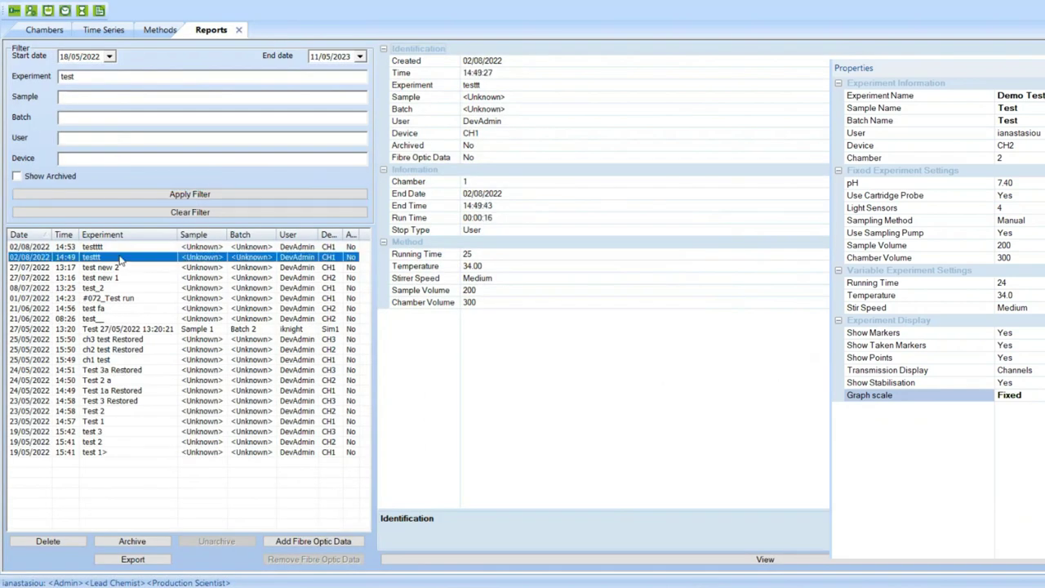
left_click(144, 561)
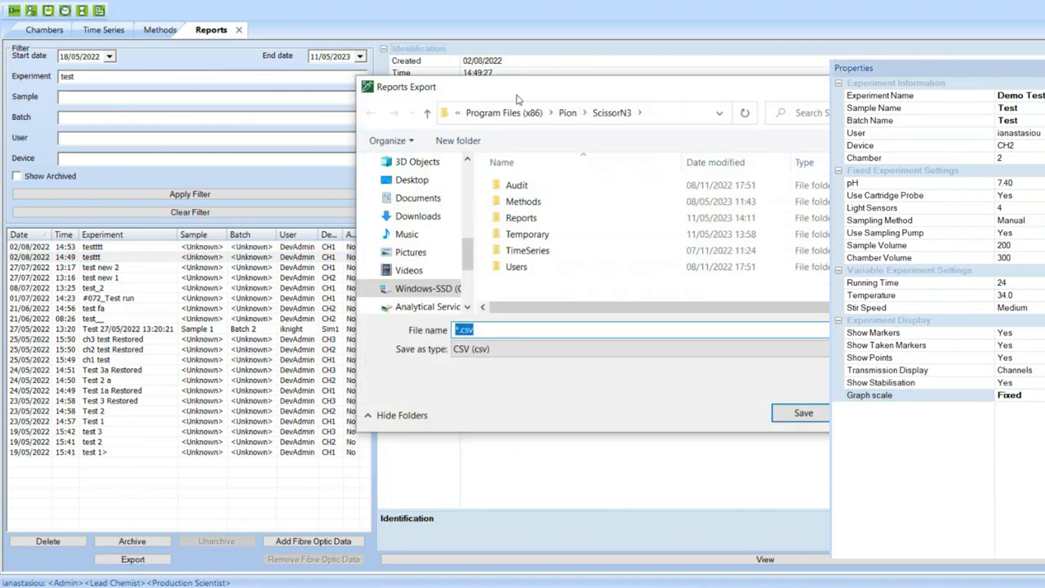
left_click_drag(504, 94, 411, 106)
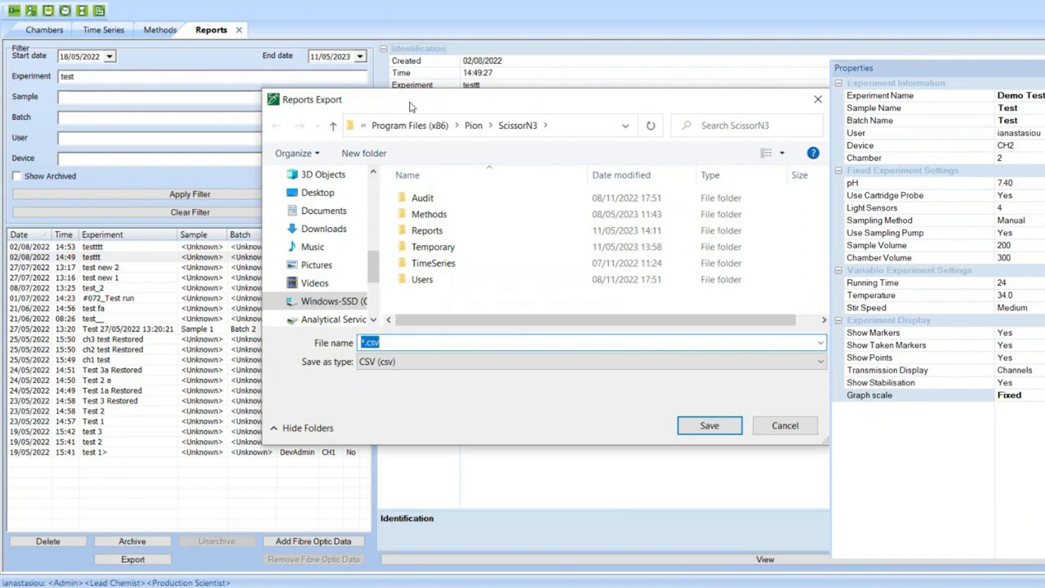
left_click(415, 367)
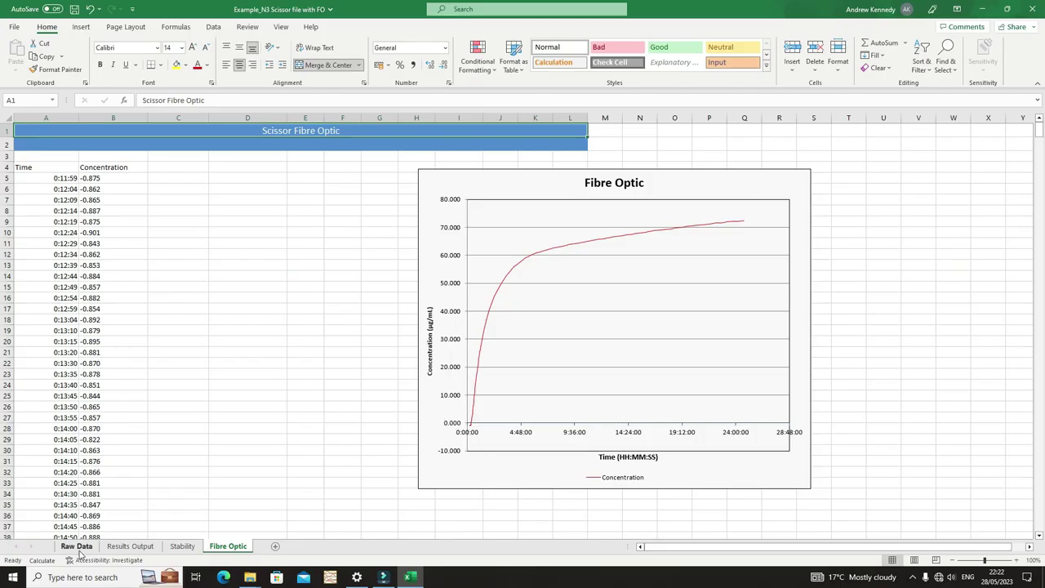
In the Excel workbook Example_N3 Scissor file with FO, review the Raw Data sheet's experiment settings, calibrations and transmission readings.
left_click(76, 545)
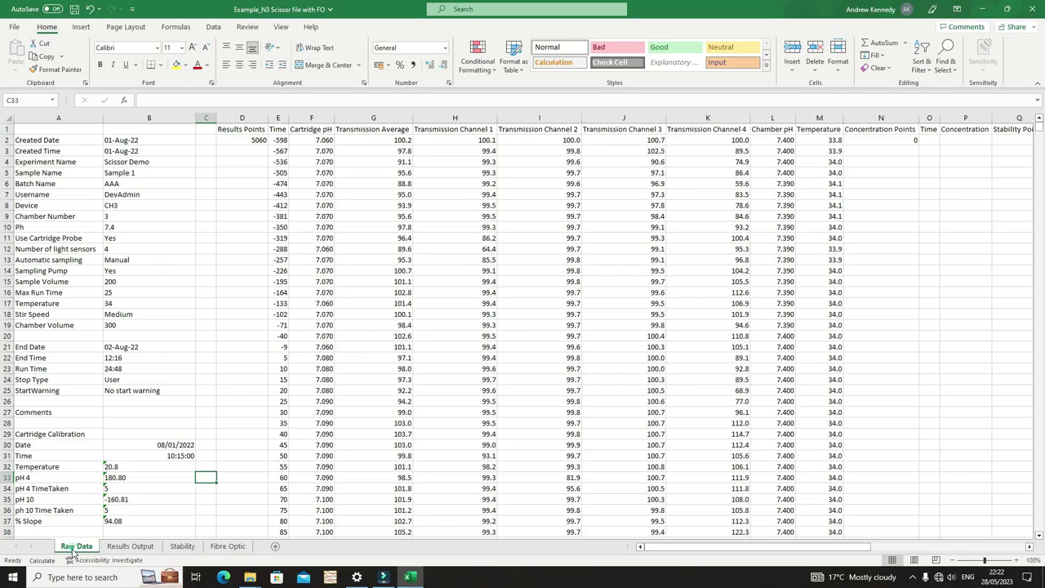
scroll(186, 392, "down", 5)
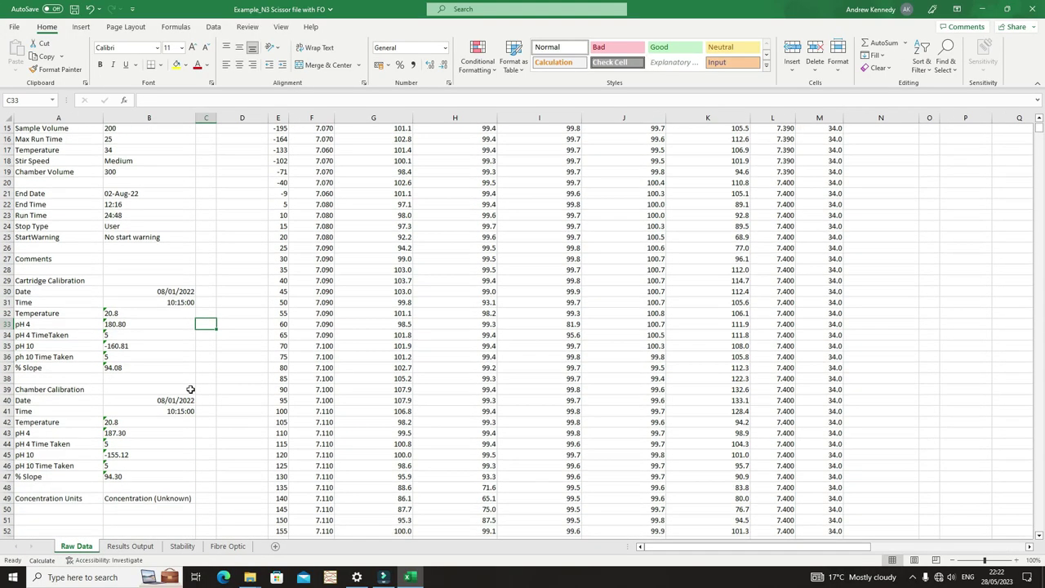
mouse_move(1040, 132)
left_mouse_down()
mouse_move(1040, 168)
mouse_move(1040, 130)
left_mouse_up()
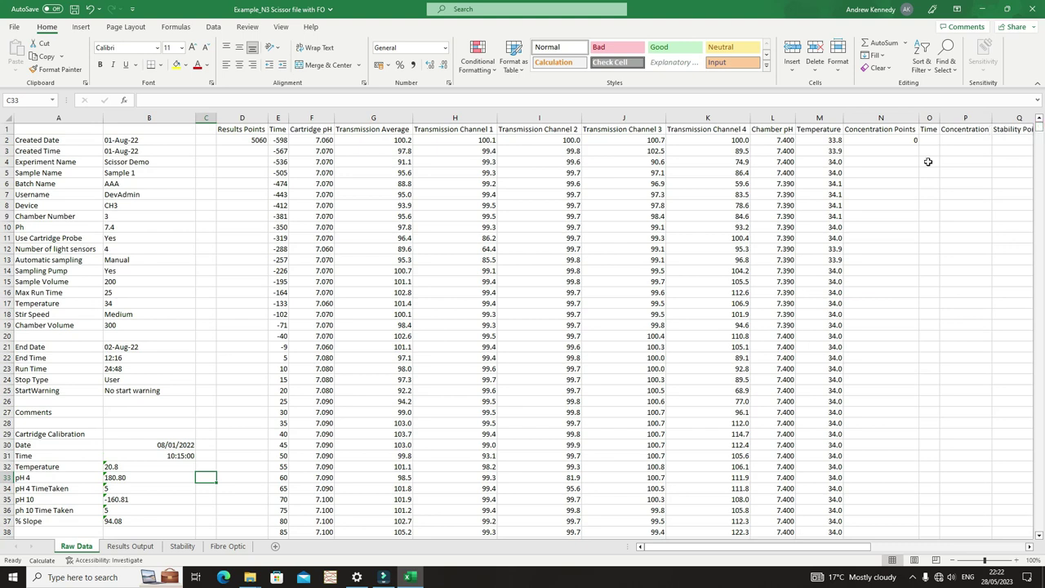
Examine the Results Output sheet's pH, transmission and concentration charts and go down through its timed readings.
left_click(142, 551)
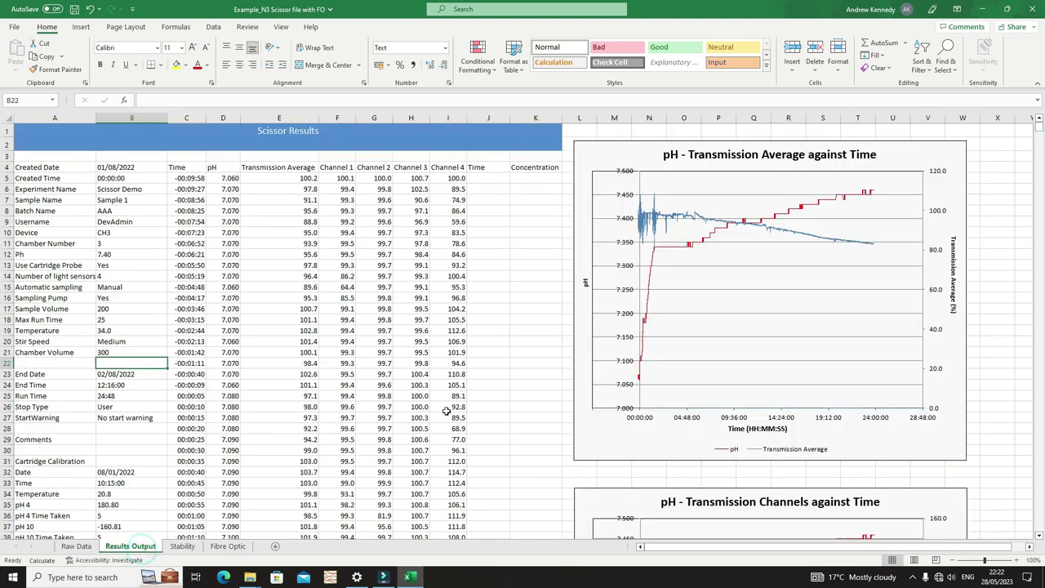
scroll(278, 332, "down", 1)
scroll(278, 332, "down", 8)
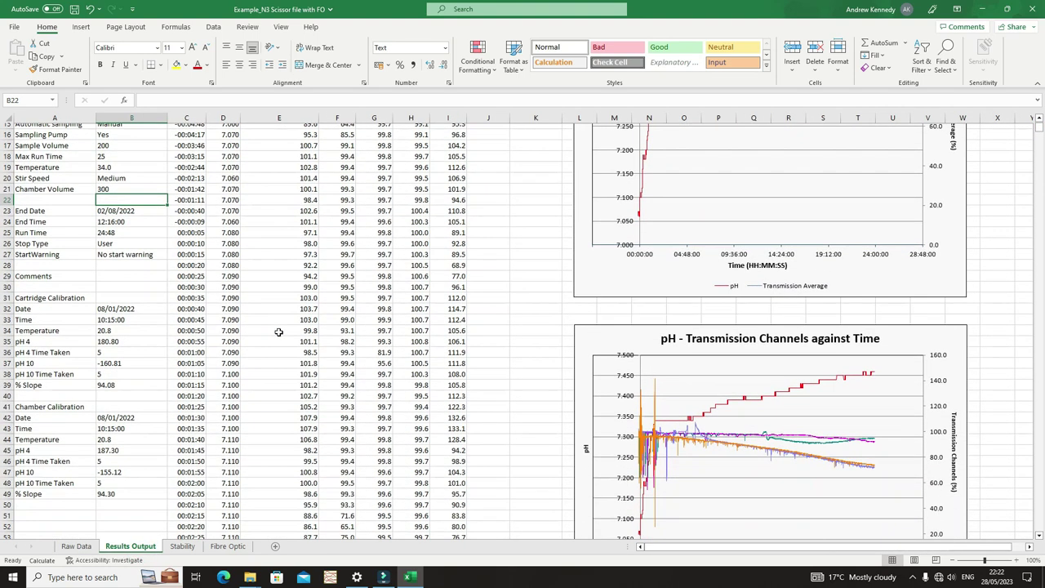
scroll(278, 332, "down", 10)
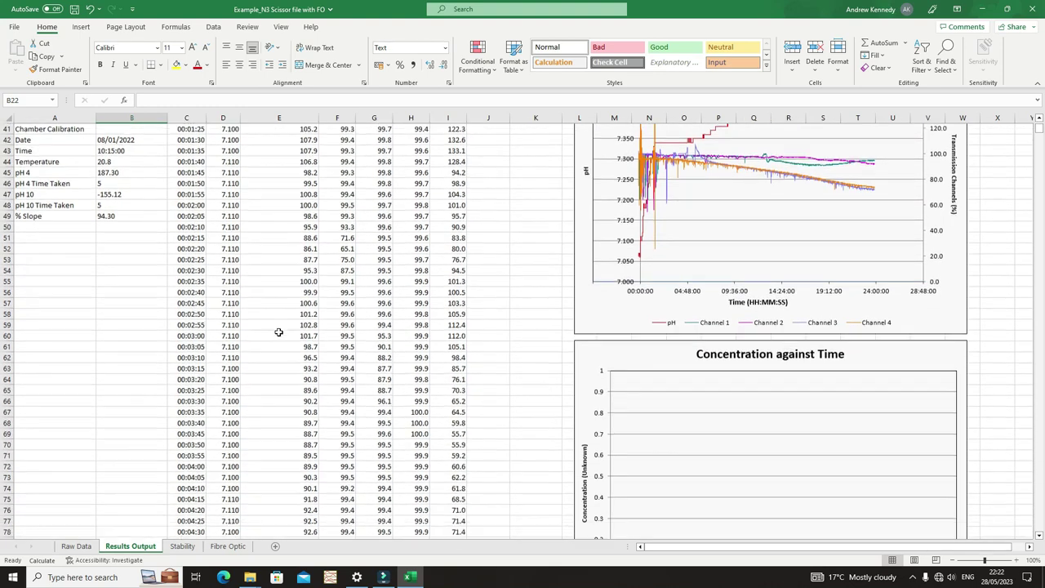
scroll(278, 332, "down", 20)
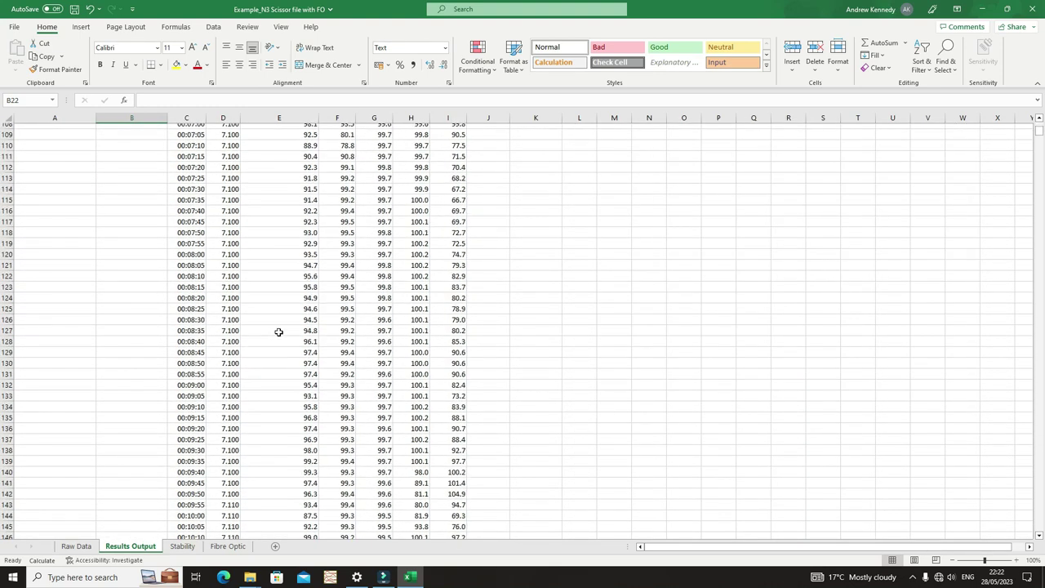
scroll(279, 333, "down", 5)
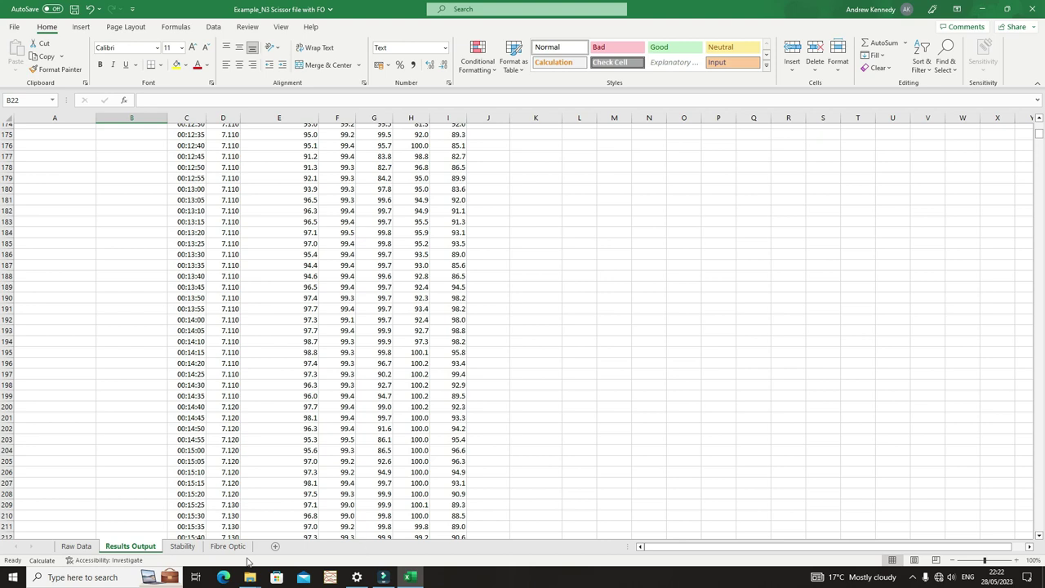
Review the Stability sheet's table and charts and the Fibre Optic sheet's concentration data, returning to its first row.
left_click(182, 545)
left_click_drag(677, 548, 696, 555)
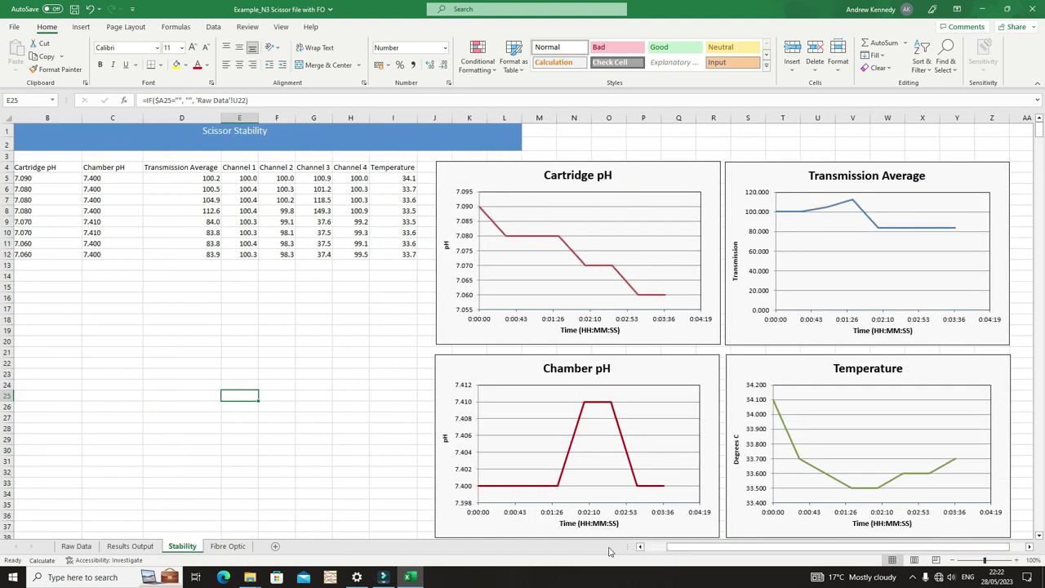
left_click(222, 551)
scroll(287, 431, "down", 5)
scroll(287, 431, "down", 20)
scroll(473, 422, "up", 10)
left_click_drag(1038, 208, 1038, 121)
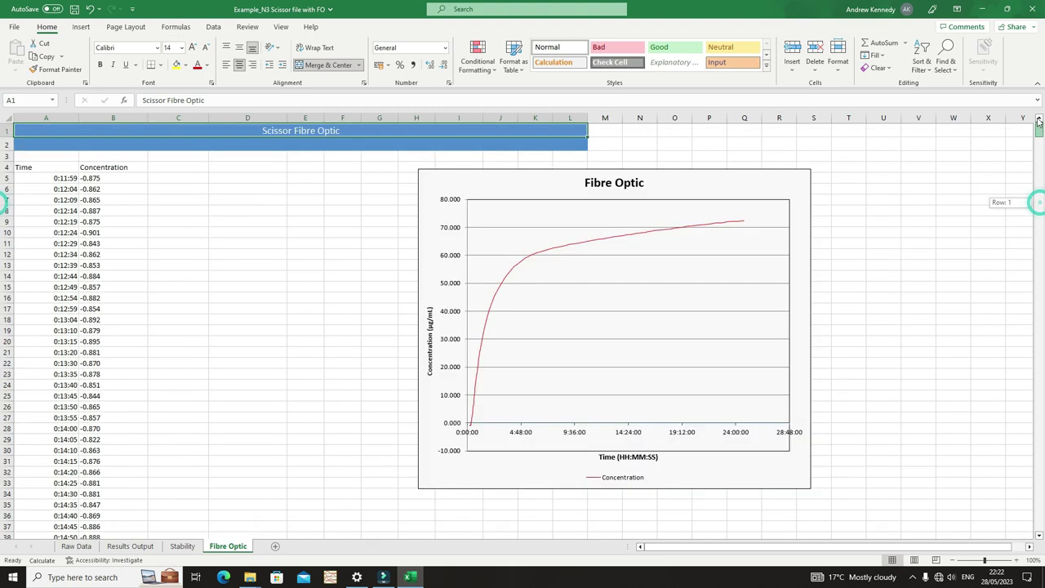